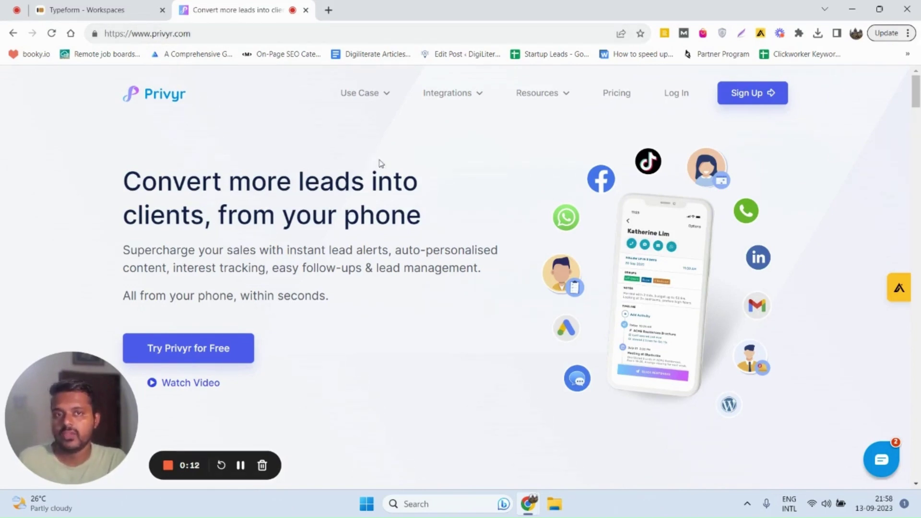
Sign in to the Privyr web app to reach the All Clients list of tagged leads
{"action": "left_click", "coordinate": [747, 96]}
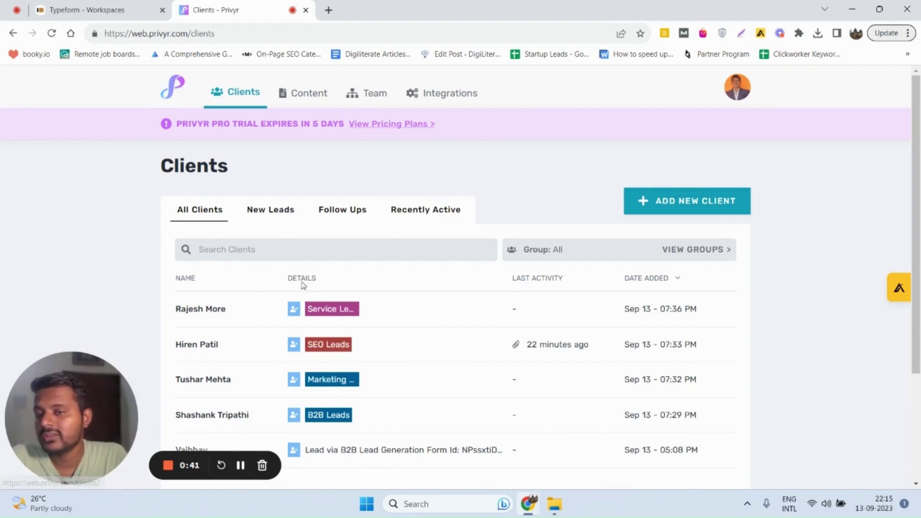
Review the Content message templates and the Team section's lead distribution to 2 recipients
{"action": "left_click", "coordinate": [298, 96]}
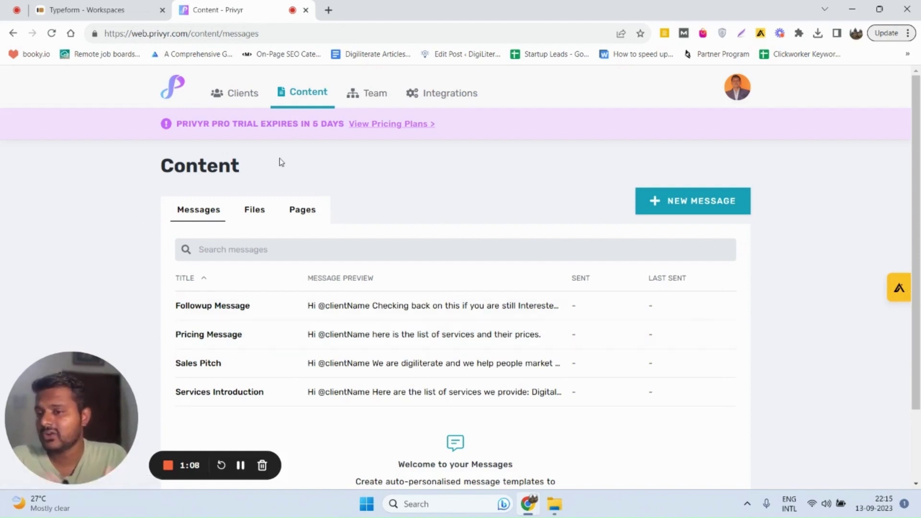
{"action": "left_click", "coordinate": [379, 102]}
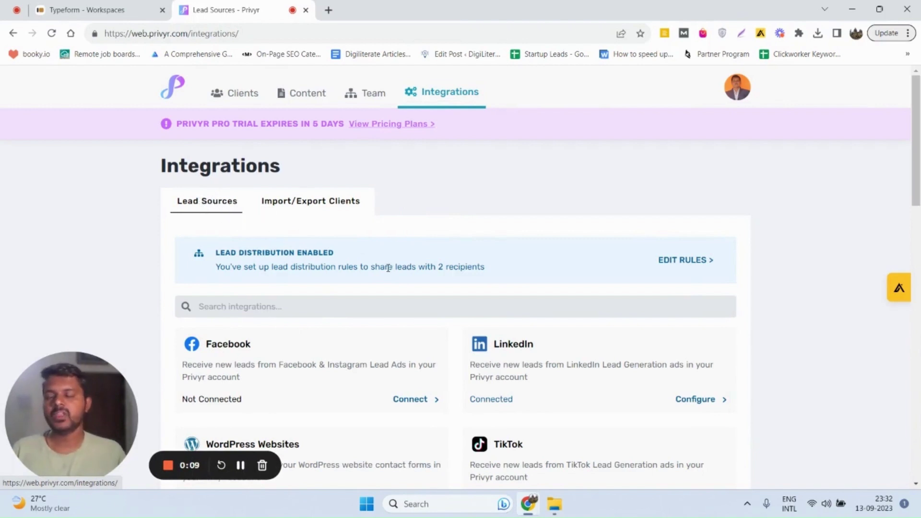
Scroll the Lead Sources cards to locate the Typeform integration among Jotform, Webhooks and Zapier
{"action": "scroll", "coordinate": [387, 271], "scroll_direction": "down", "scroll_amount": 1}
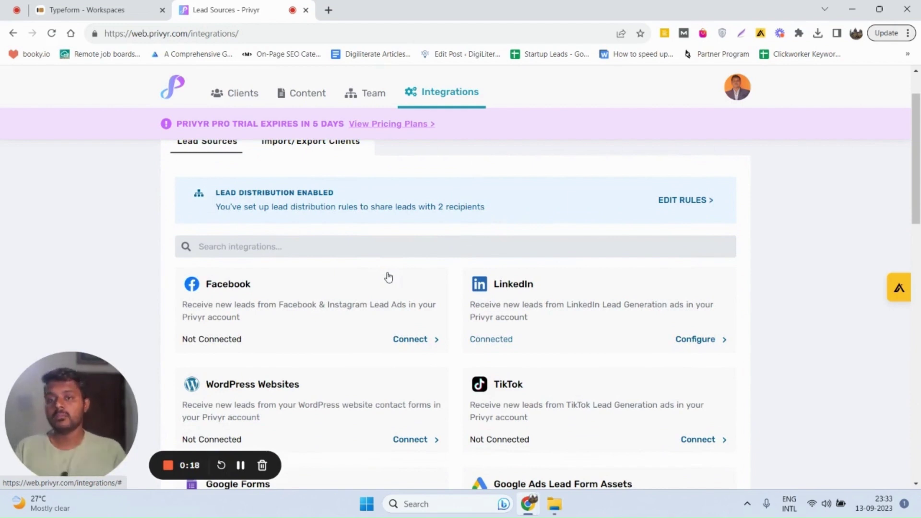
{"action": "scroll", "coordinate": [398, 297], "scroll_direction": "down", "scroll_amount": 1}
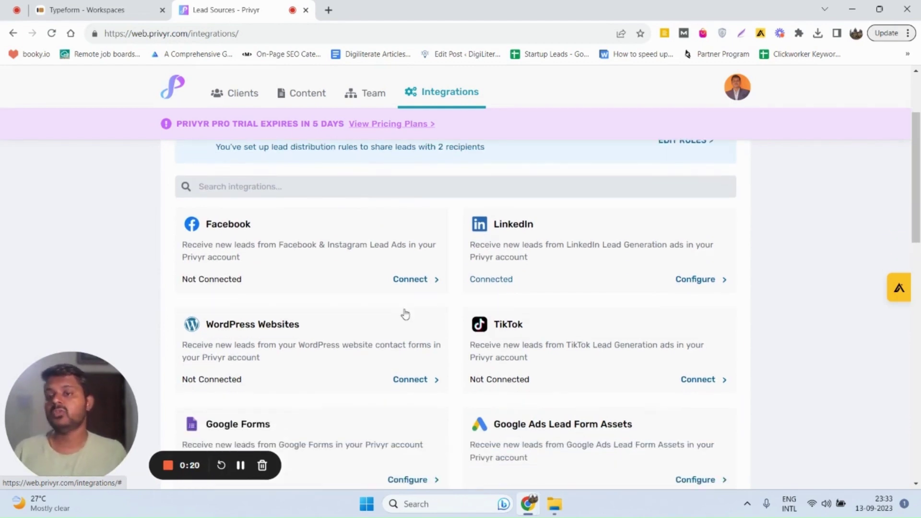
{"action": "scroll", "coordinate": [405, 314], "scroll_direction": "down", "scroll_amount": 6}
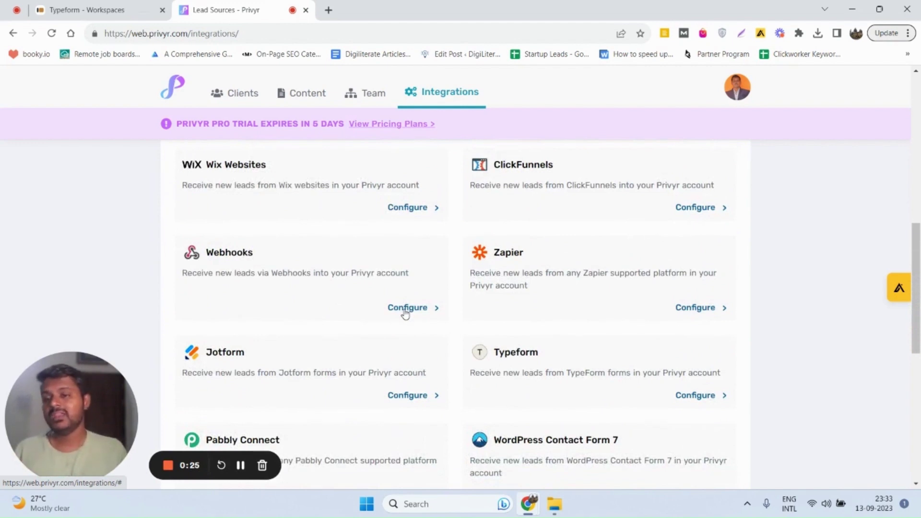
{"action": "scroll", "coordinate": [405, 315], "scroll_direction": "down", "scroll_amount": 4}
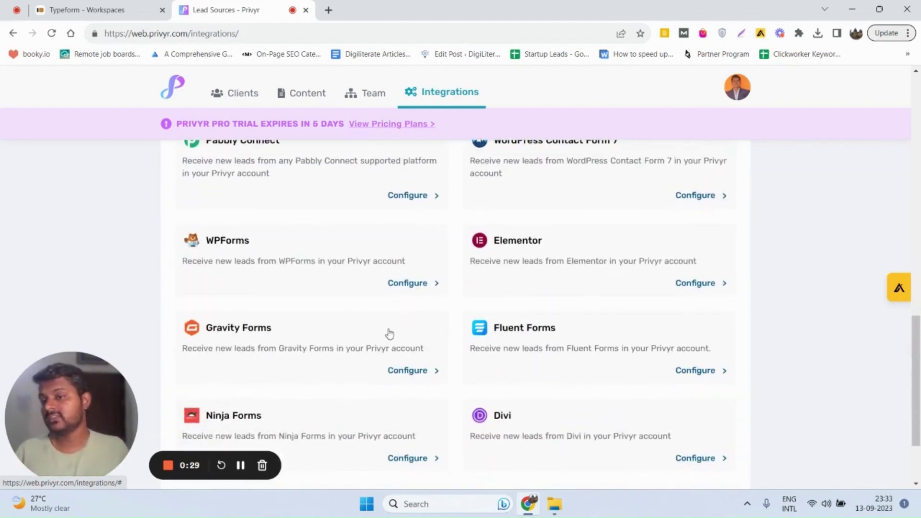
{"action": "scroll", "coordinate": [379, 323], "scroll_direction": "up", "scroll_amount": 6}
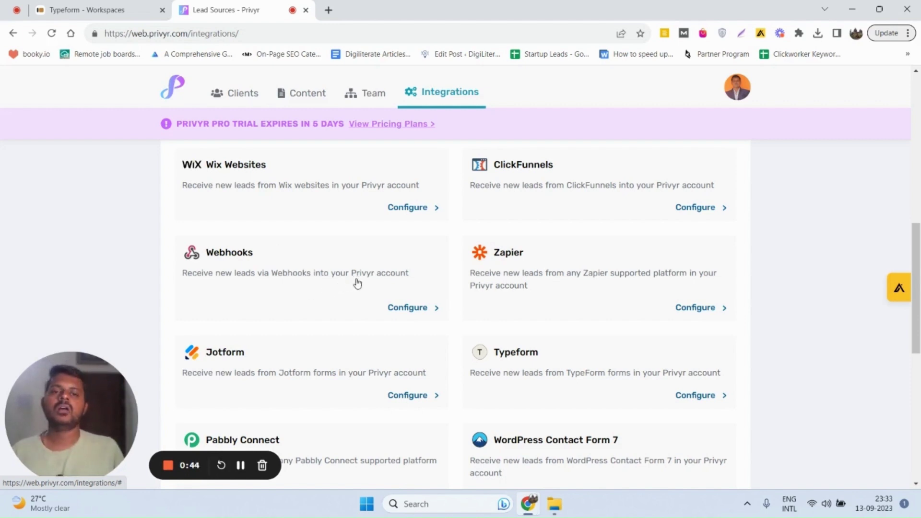
{"action": "scroll", "coordinate": [335, 283], "scroll_direction": "down", "scroll_amount": 3}
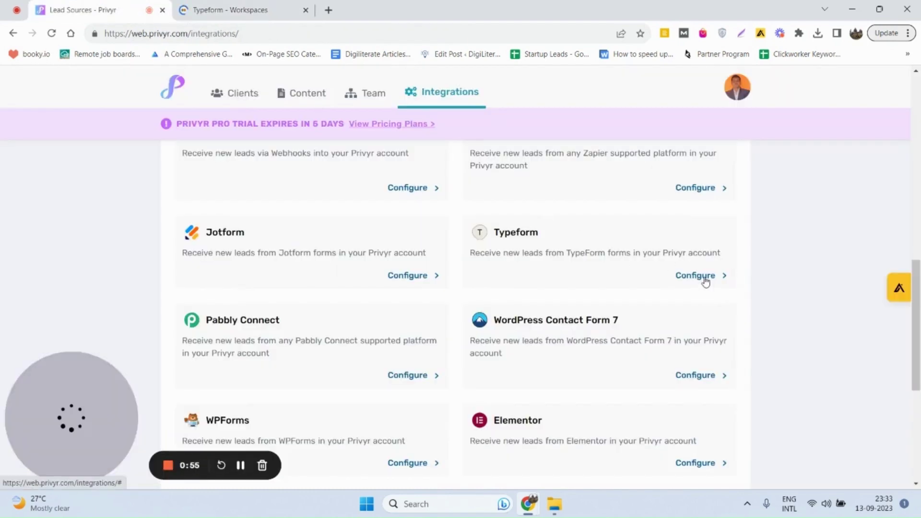
Open the Typeform integration and rename its form to 'B2B lead generation'
{"action": "left_click", "coordinate": [704, 280]}
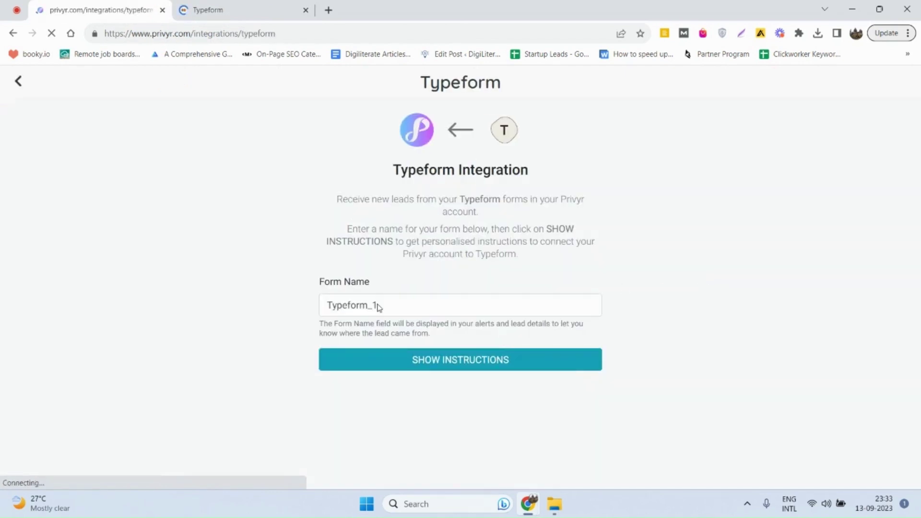
{"action": "double_click", "coordinate": [377, 304]}
{"action": "type", "text": "B2B"}
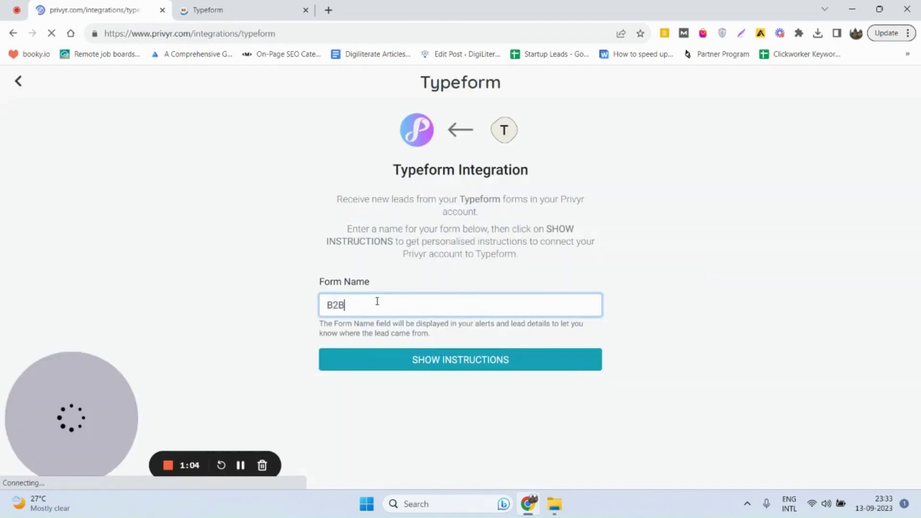
{"action": "type", "text": " lead ge"}
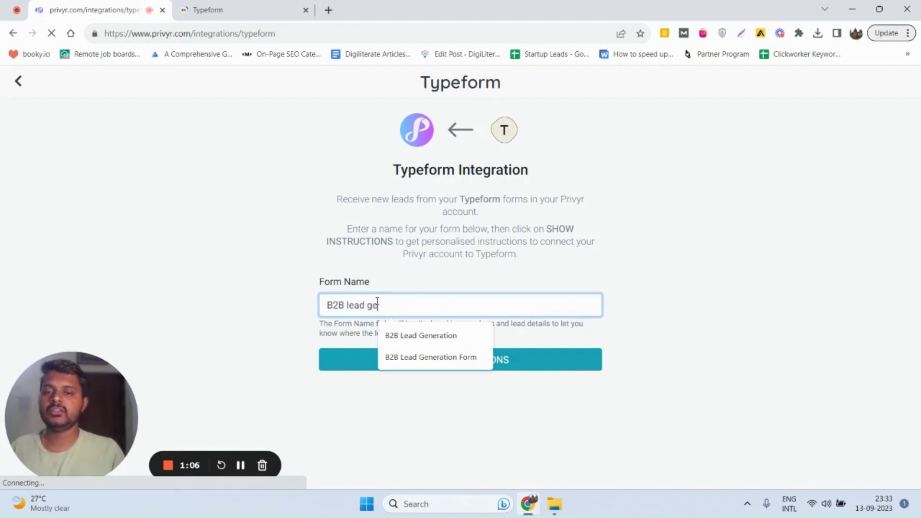
{"action": "type", "text": "neration"}
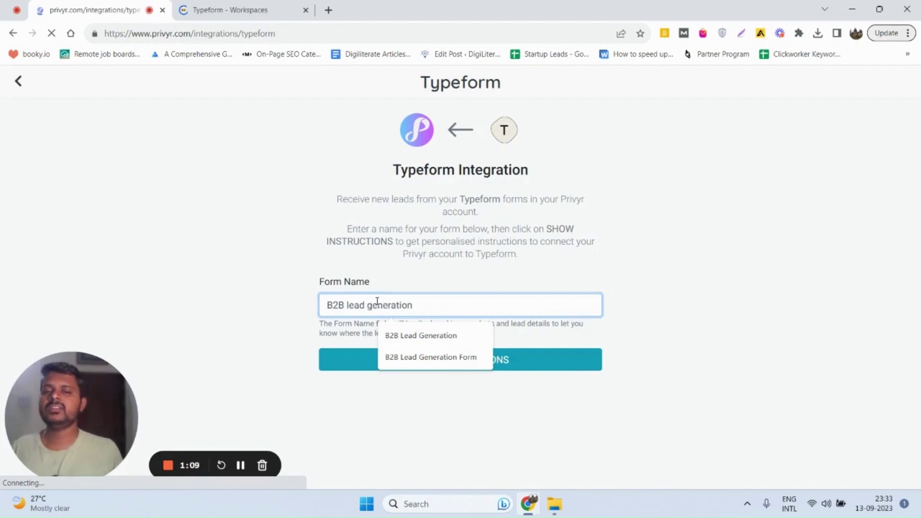
{"action": "left_click", "coordinate": [315, 252]}
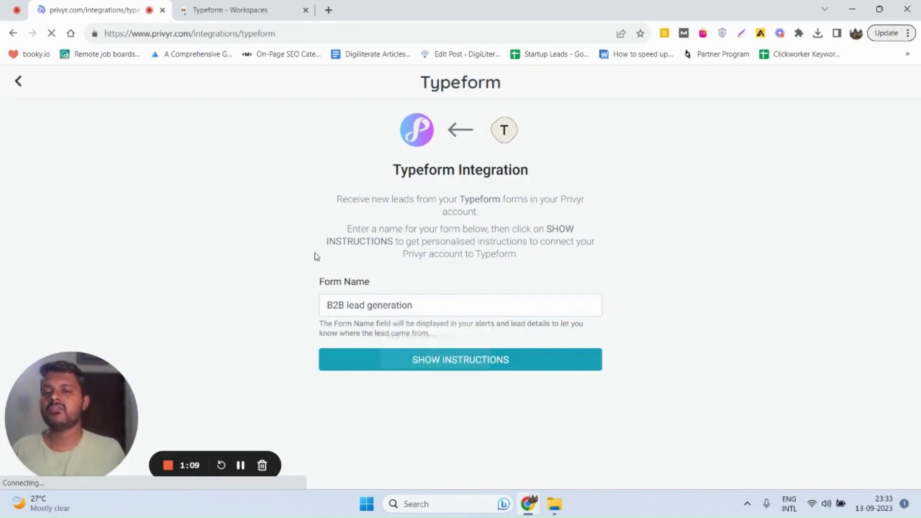
Show the Typeform connection instructions and scroll down to the webhook endpoint link
{"action": "left_click", "coordinate": [397, 356]}
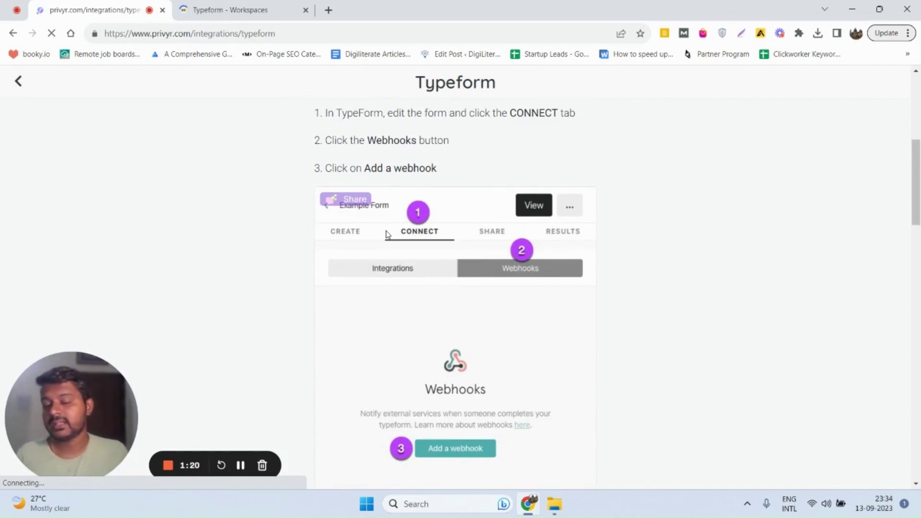
{"action": "scroll", "coordinate": [386, 233], "scroll_direction": "down", "scroll_amount": 1}
{"action": "scroll", "coordinate": [460, 290], "scroll_direction": "down", "scroll_amount": 2}
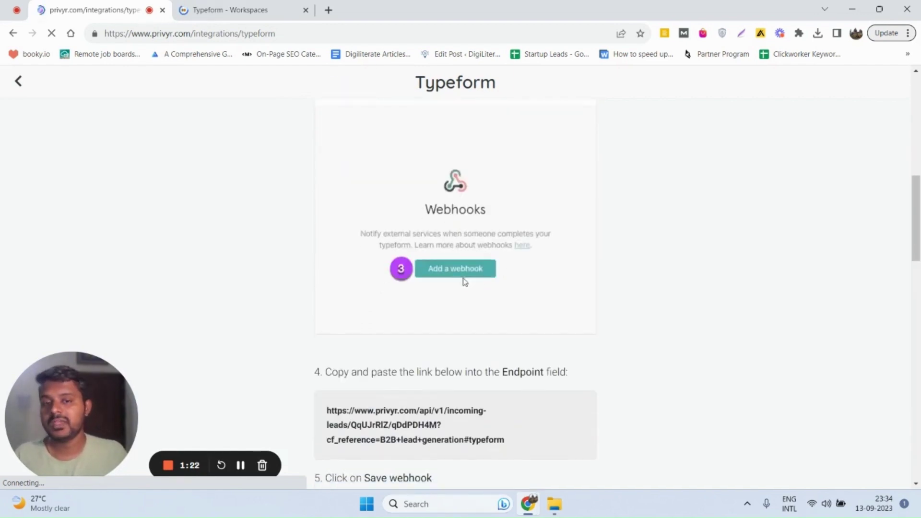
{"action": "scroll", "coordinate": [433, 273], "scroll_direction": "down", "scroll_amount": 2}
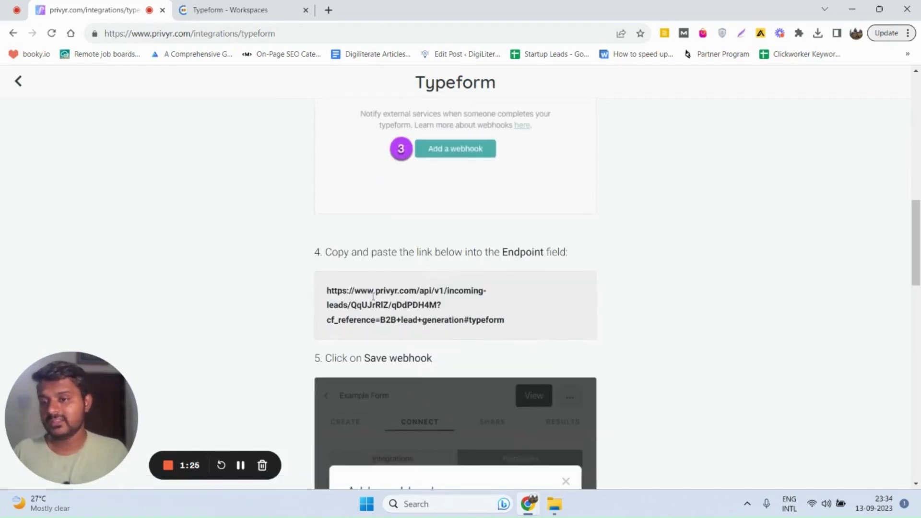
{"action": "scroll", "coordinate": [373, 296], "scroll_direction": "down", "scroll_amount": 3}
{"action": "scroll", "coordinate": [368, 250], "scroll_direction": "up", "scroll_amount": 1}
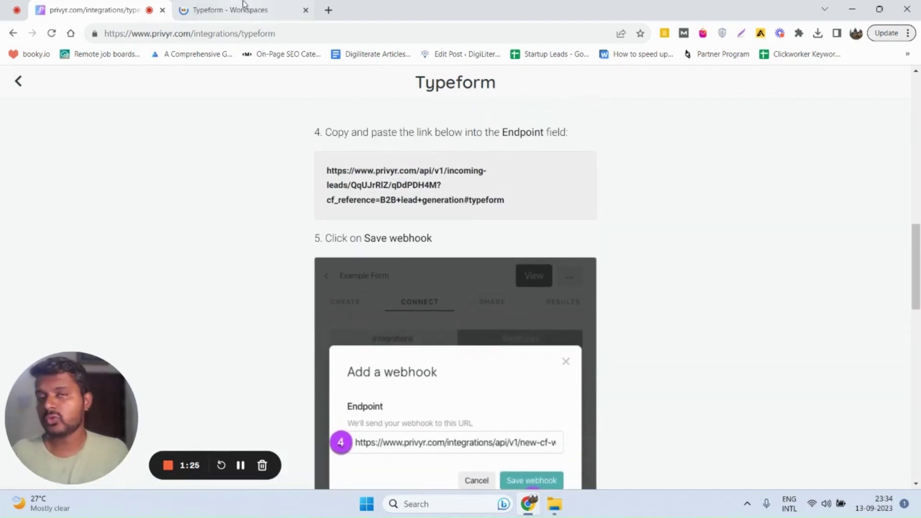
Open the New typeform form in the Typeform editor from the workspace
{"action": "left_click", "coordinate": [232, 8]}
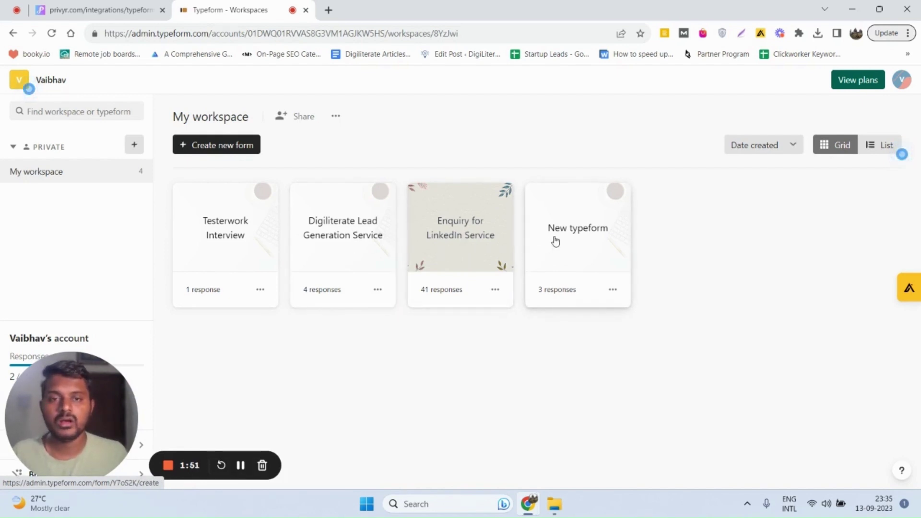
{"action": "left_click", "coordinate": [554, 241]}
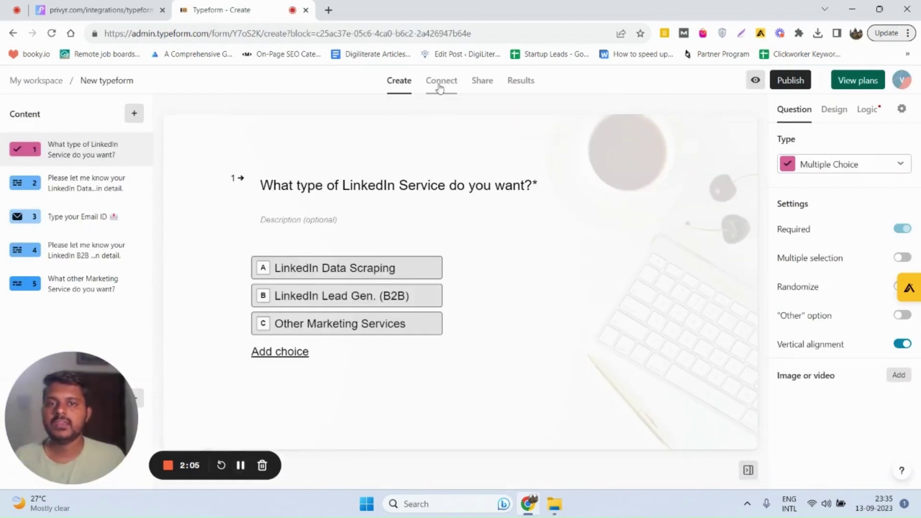
Add a New typeform webhook using Privyr's incoming-leads endpoint link, and save it
{"action": "left_click", "coordinate": [442, 87]}
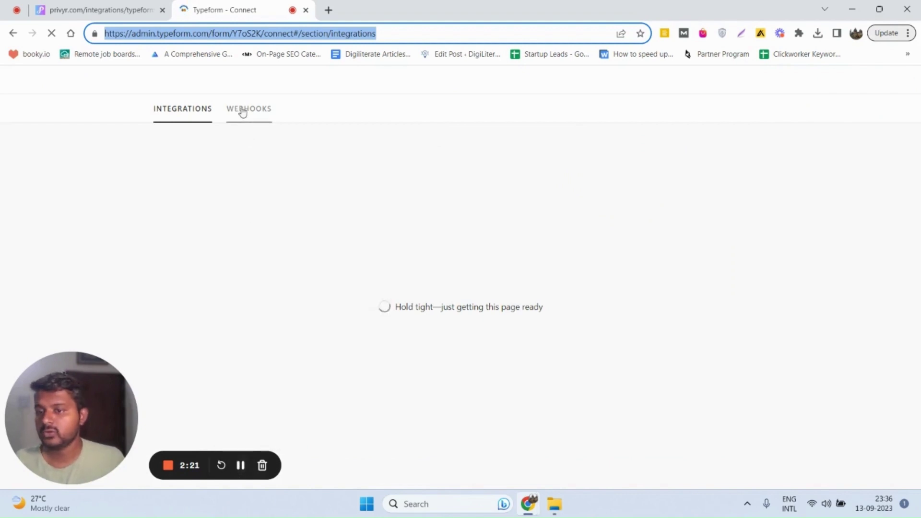
{"action": "left_click", "coordinate": [244, 110]}
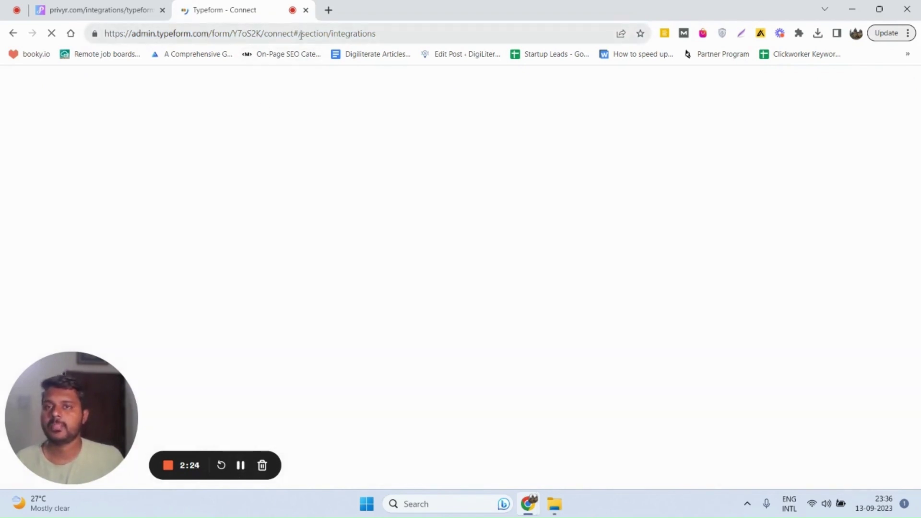
{"action": "left_click", "coordinate": [244, 110]}
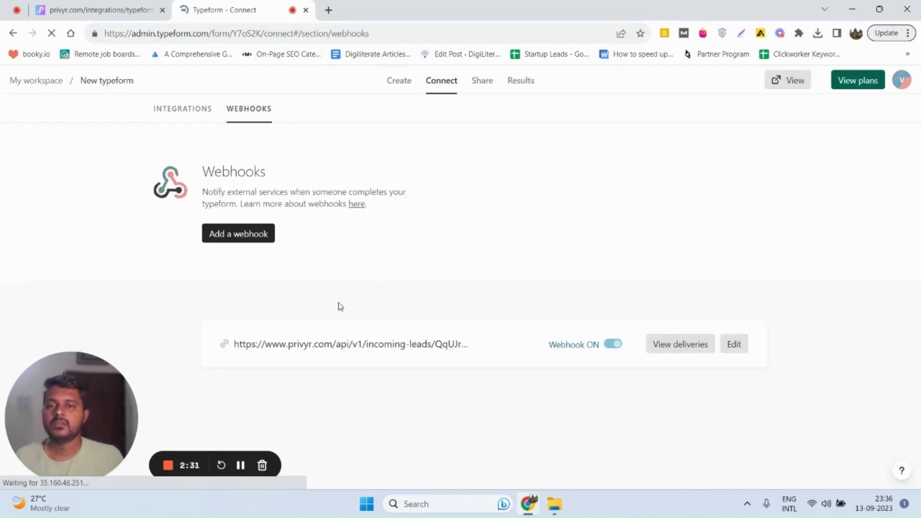
{"action": "left_click", "coordinate": [245, 234]}
{"action": "left_click", "coordinate": [379, 296]}
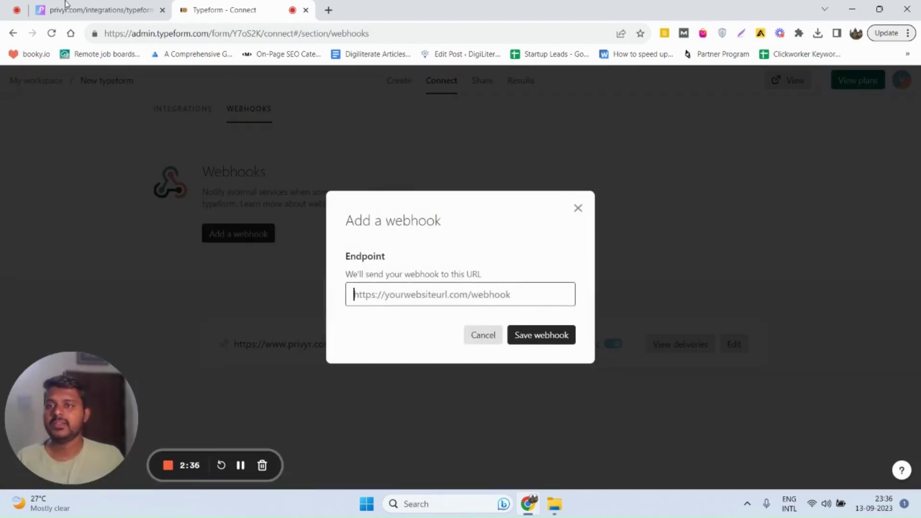
{"action": "left_click", "coordinate": [118, 14]}
{"action": "triple_click", "coordinate": [355, 185]}
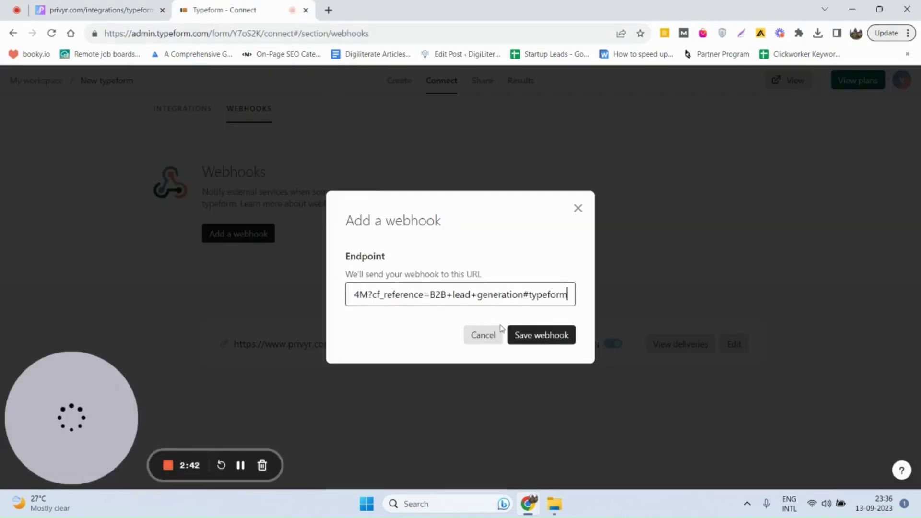
{"action": "left_click", "coordinate": [520, 334]}
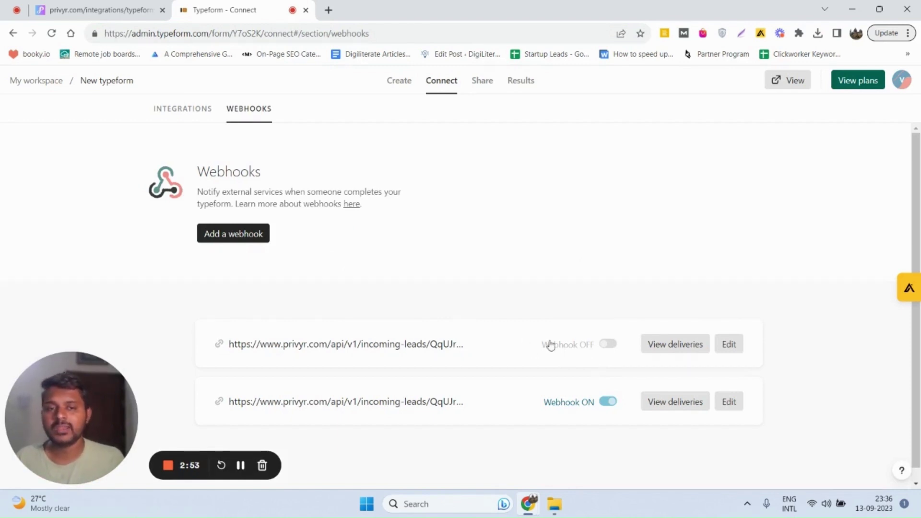
Switch the new webhook on and send two test requests, both answered with response 200
{"action": "left_click", "coordinate": [608, 345]}
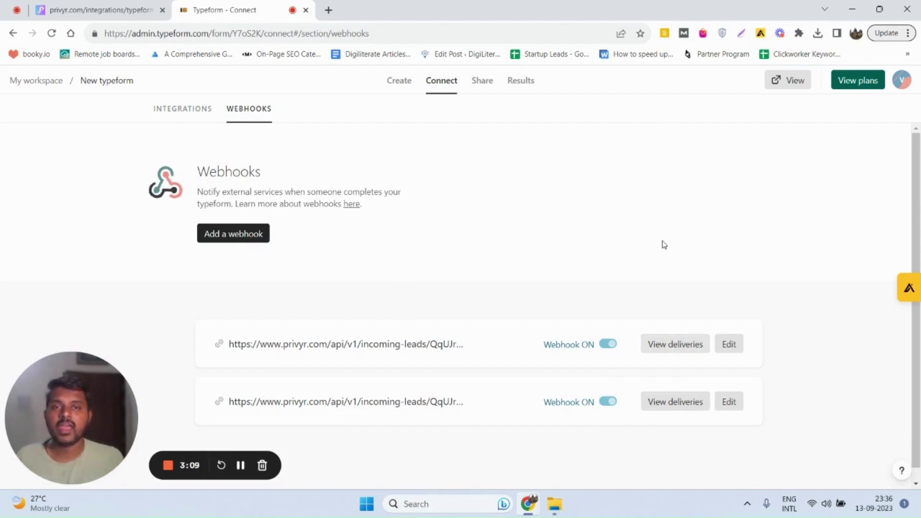
{"action": "left_click", "coordinate": [685, 345]}
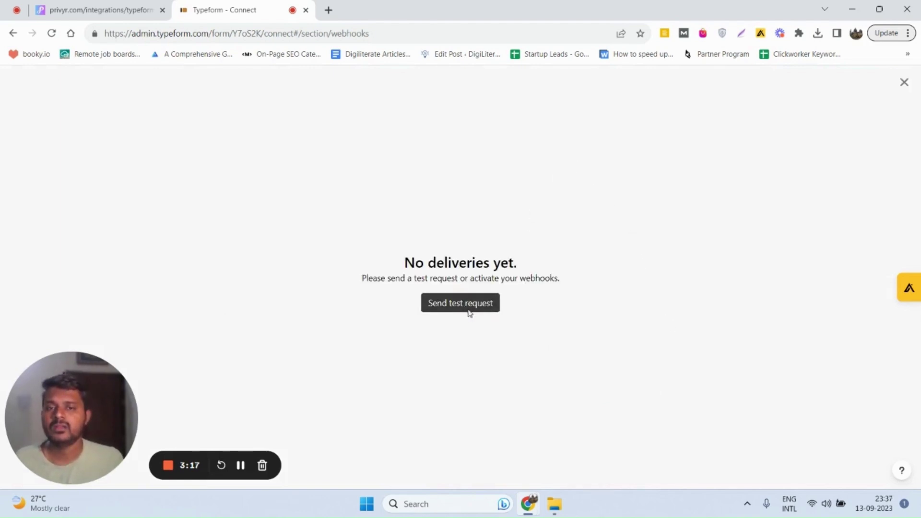
{"action": "left_click", "coordinate": [462, 304]}
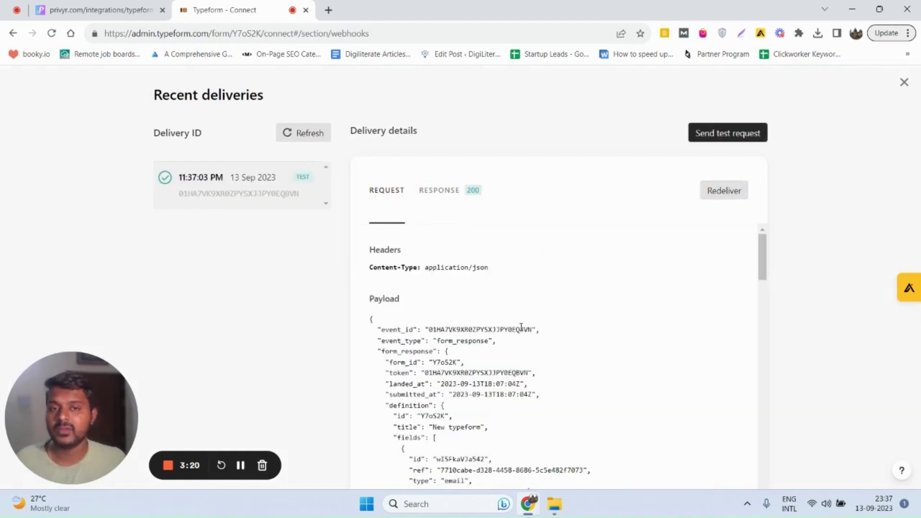
{"action": "left_click", "coordinate": [702, 138]}
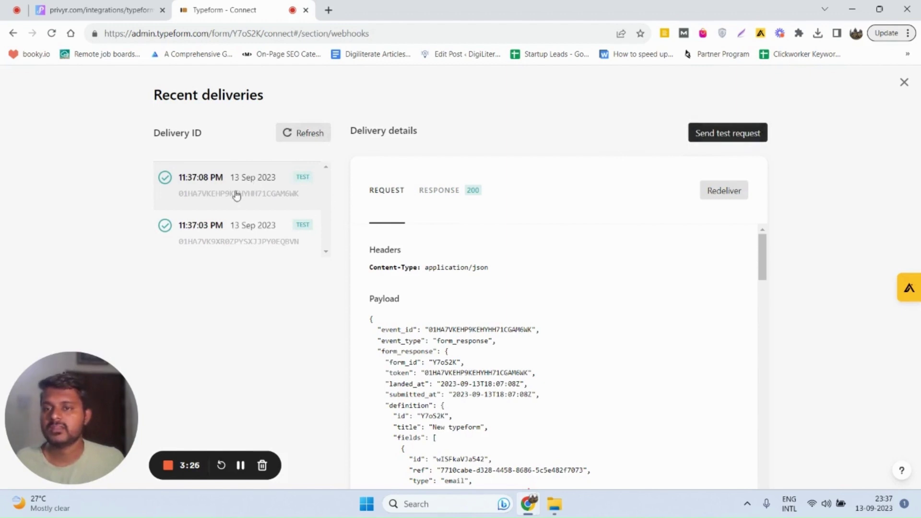
Back in Privyr, filter Clients to New Leads to see the two B2B lead generation test leads
{"action": "left_click", "coordinate": [94, 7]}
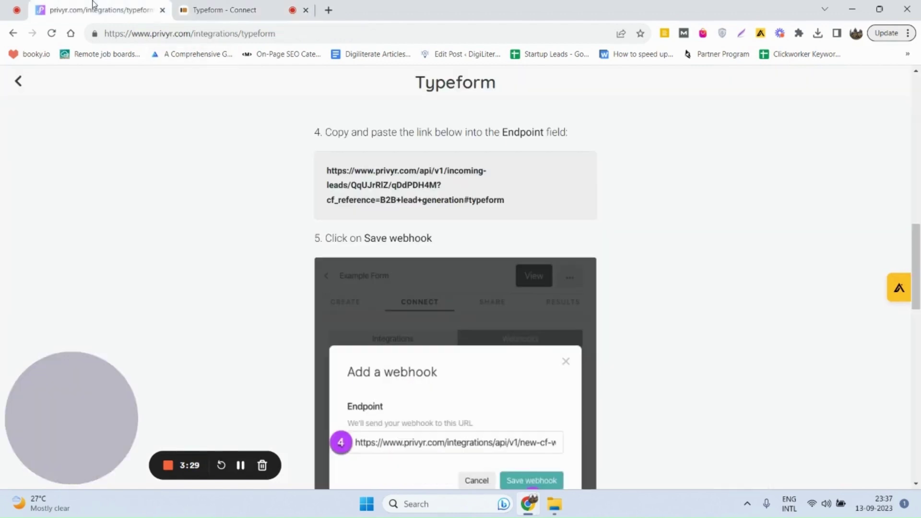
{"action": "scroll", "coordinate": [259, 166], "scroll_direction": "up", "scroll_amount": 10}
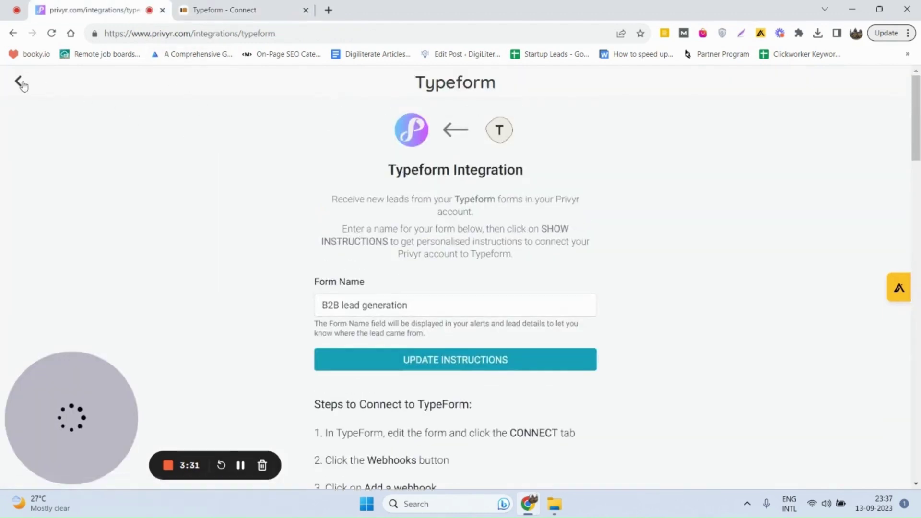
{"action": "left_click", "coordinate": [23, 84]}
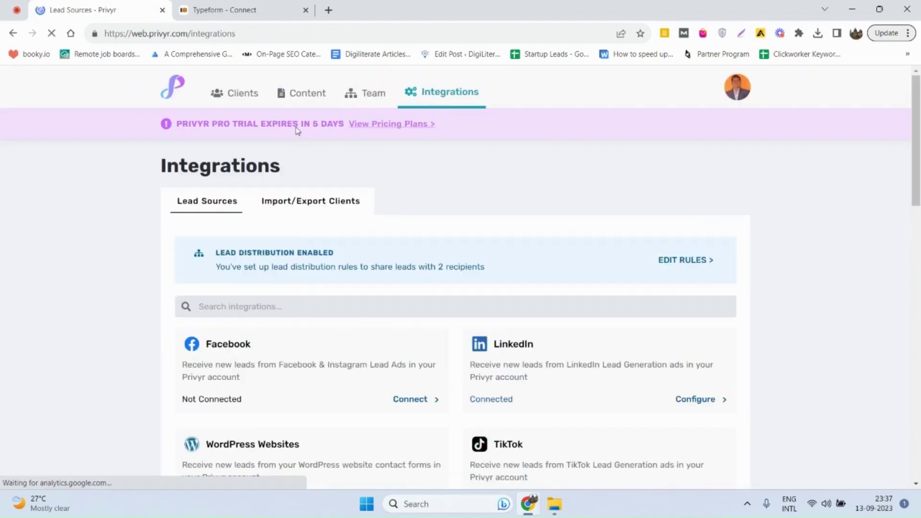
{"action": "left_click", "coordinate": [236, 95]}
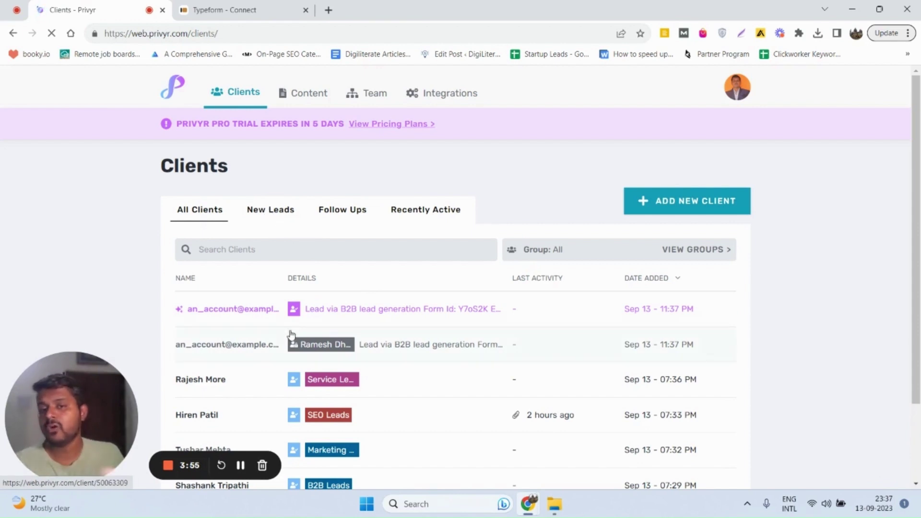
{"action": "left_click", "coordinate": [267, 212]}
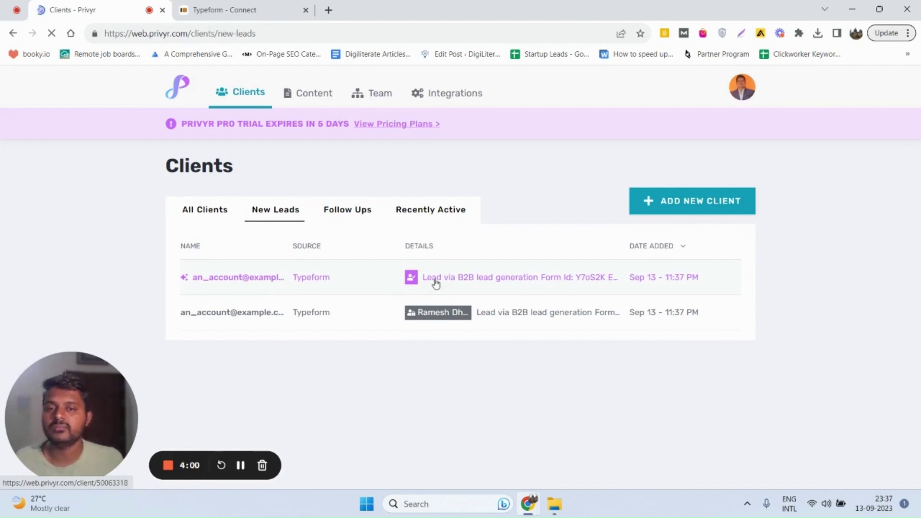
Return to Integrations and open the Lead Distribution rules showing the Typeform Round Robin rule #1
{"action": "left_click", "coordinate": [463, 100]}
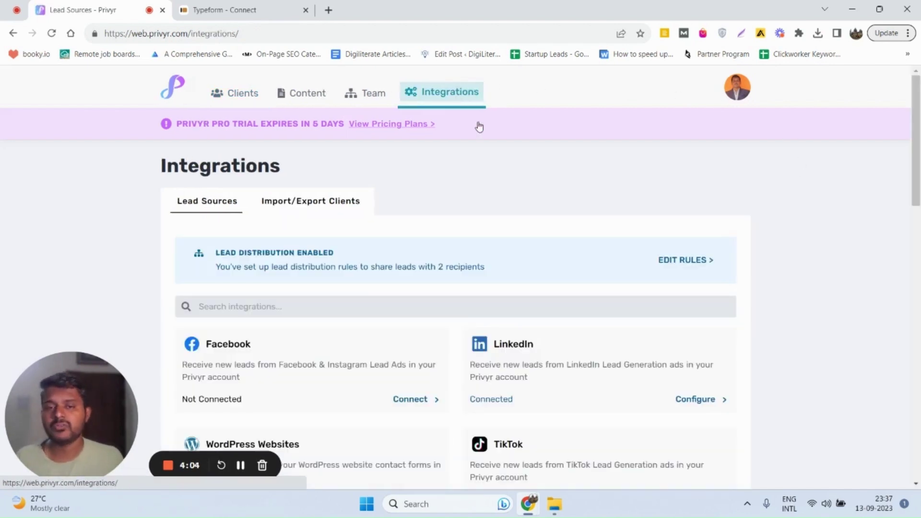
{"action": "scroll", "coordinate": [503, 271], "scroll_direction": "down", "scroll_amount": 2}
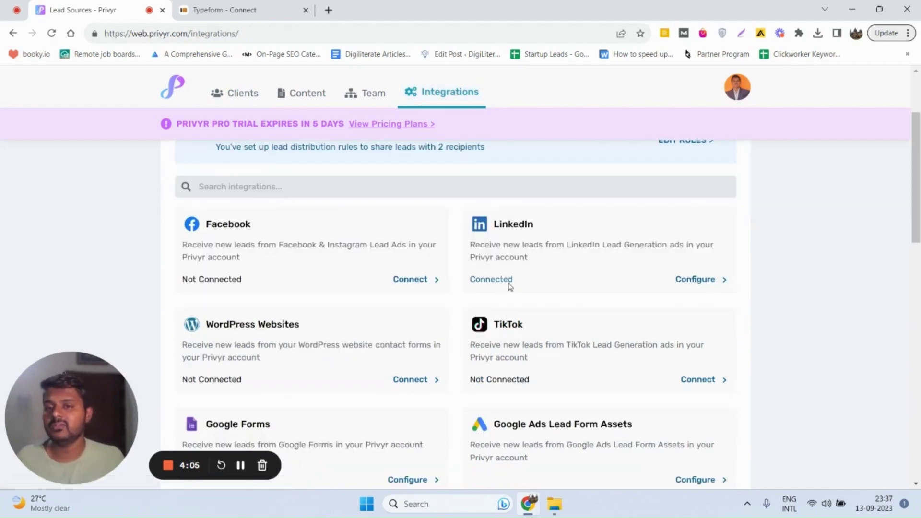
{"action": "scroll", "coordinate": [511, 278], "scroll_direction": "down", "scroll_amount": 2}
{"action": "scroll", "coordinate": [514, 267], "scroll_direction": "up", "scroll_amount": 5}
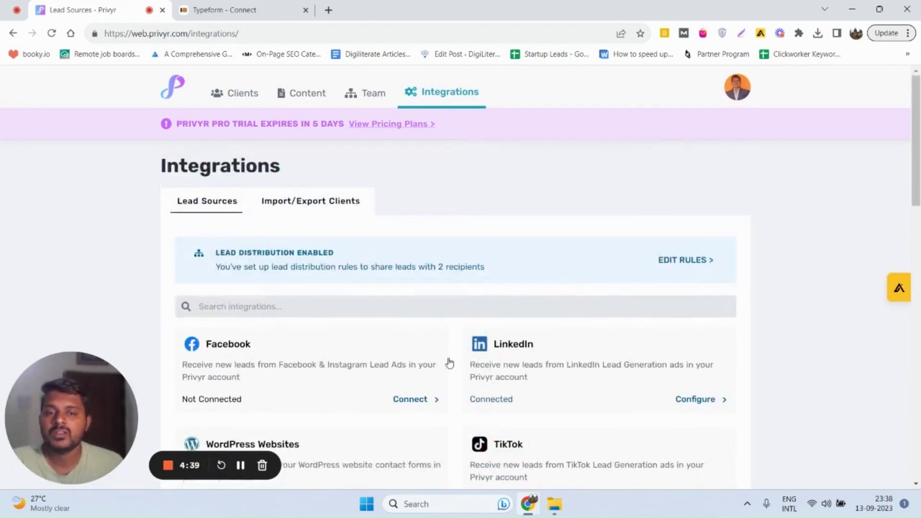
{"action": "scroll", "coordinate": [450, 363], "scroll_direction": "down", "scroll_amount": 5}
{"action": "scroll", "coordinate": [450, 259], "scroll_direction": "up", "scroll_amount": 5}
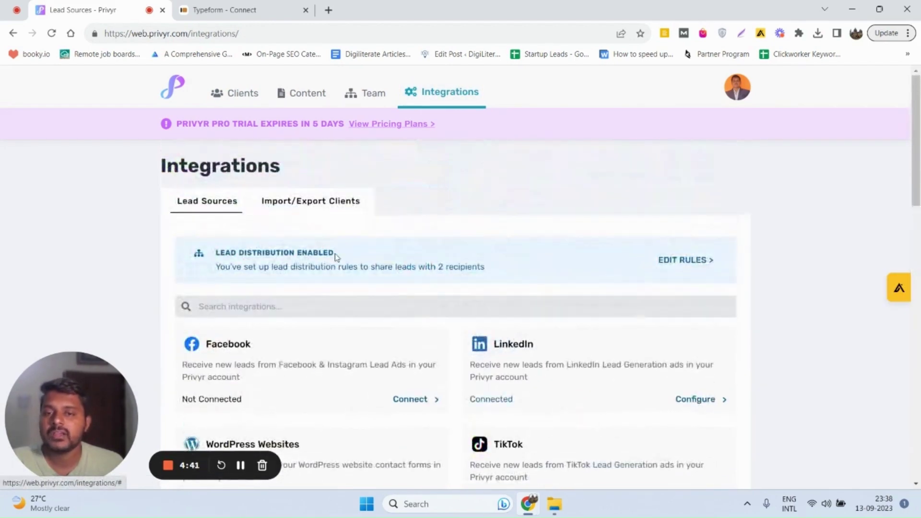
{"action": "left_click", "coordinate": [666, 262]}
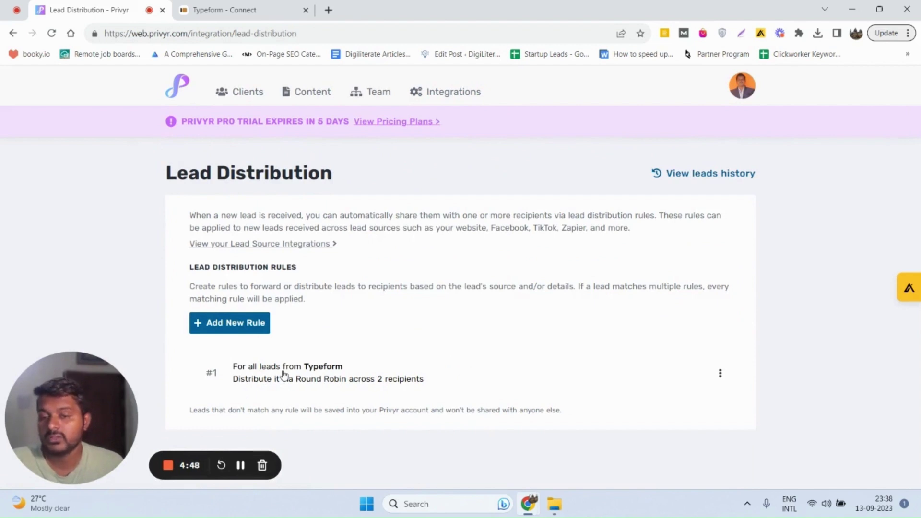
Start a new distribution rule with Typeform as source, covering All leads from Typeform
{"action": "left_click", "coordinate": [236, 326]}
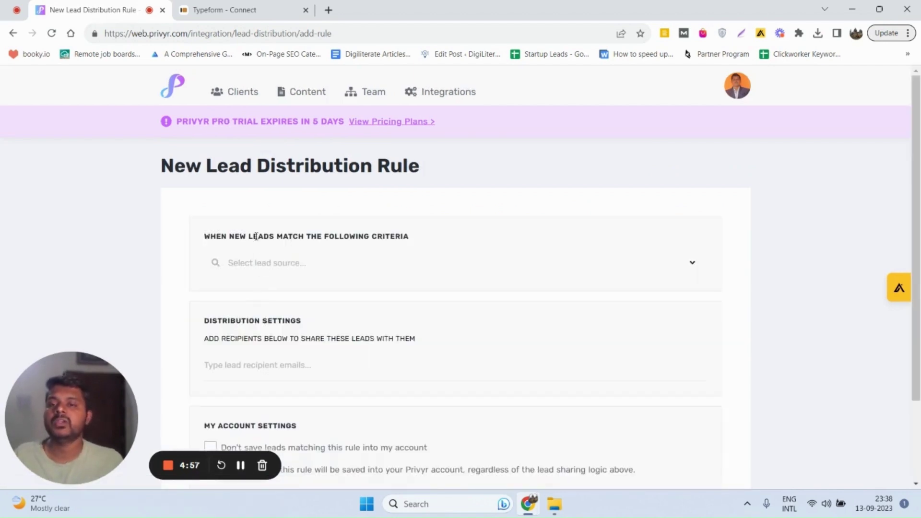
{"action": "left_click", "coordinate": [273, 261]}
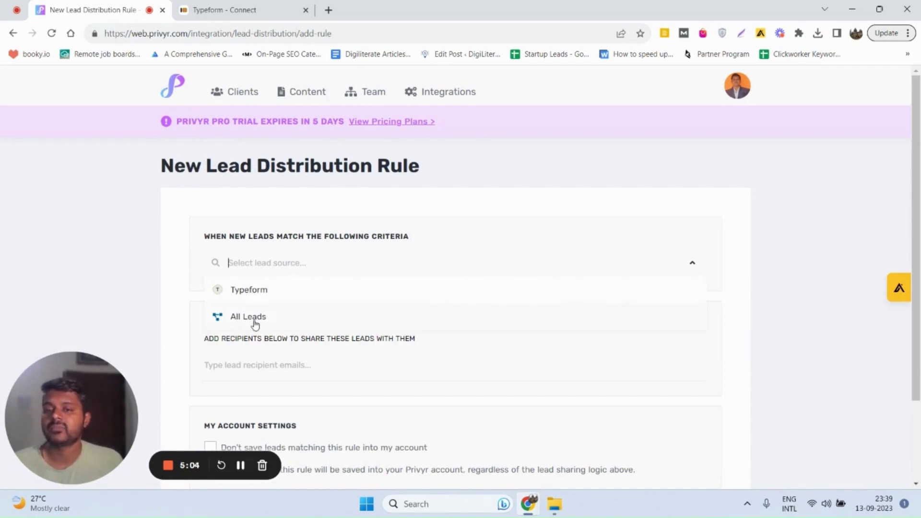
{"action": "left_click", "coordinate": [238, 292]}
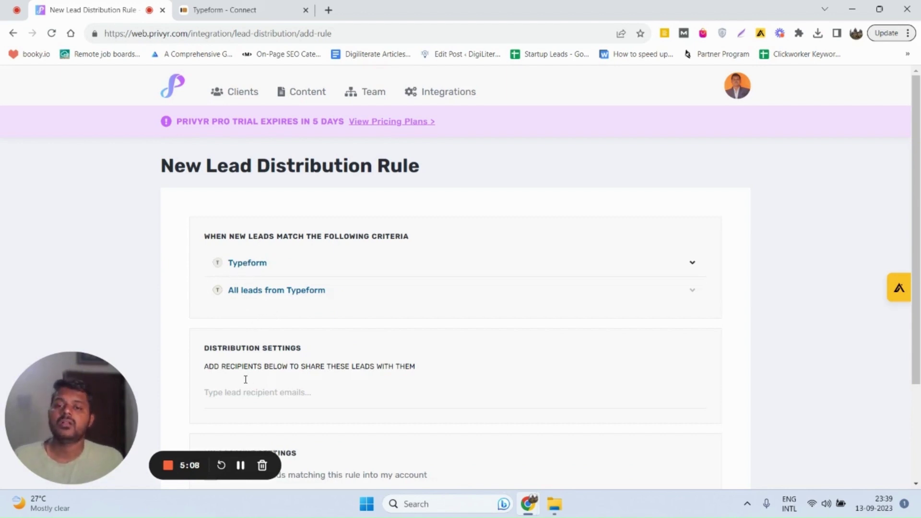
{"action": "scroll", "coordinate": [250, 377], "scroll_direction": "down", "scroll_amount": 2}
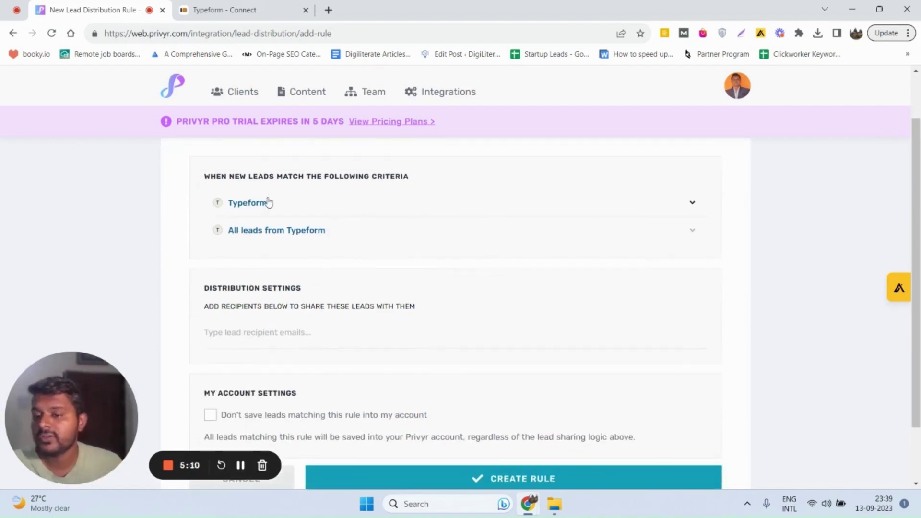
{"action": "left_click", "coordinate": [264, 205]}
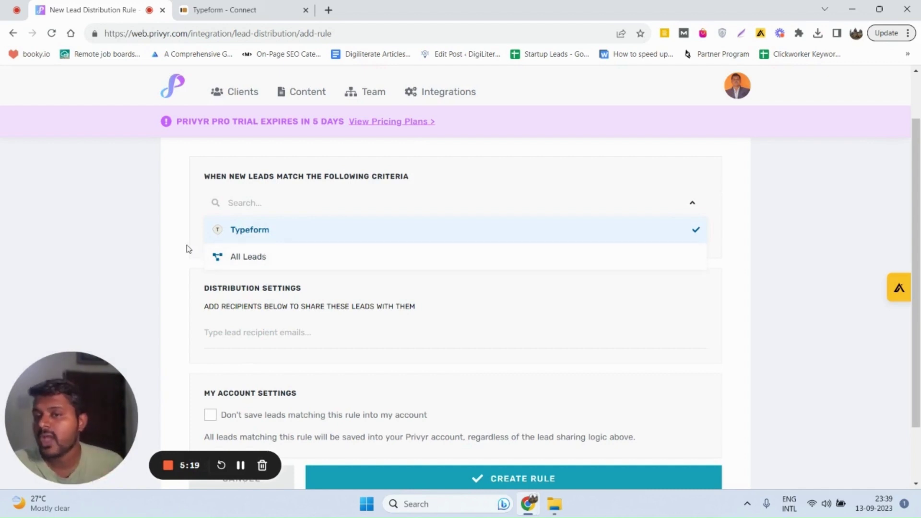
{"action": "left_click", "coordinate": [225, 255]}
{"action": "scroll", "coordinate": [324, 325], "scroll_direction": "down", "scroll_amount": 1}
Add the first recipient's e-mail address to the rule's distribution settings
{"action": "left_click", "coordinate": [244, 281]}
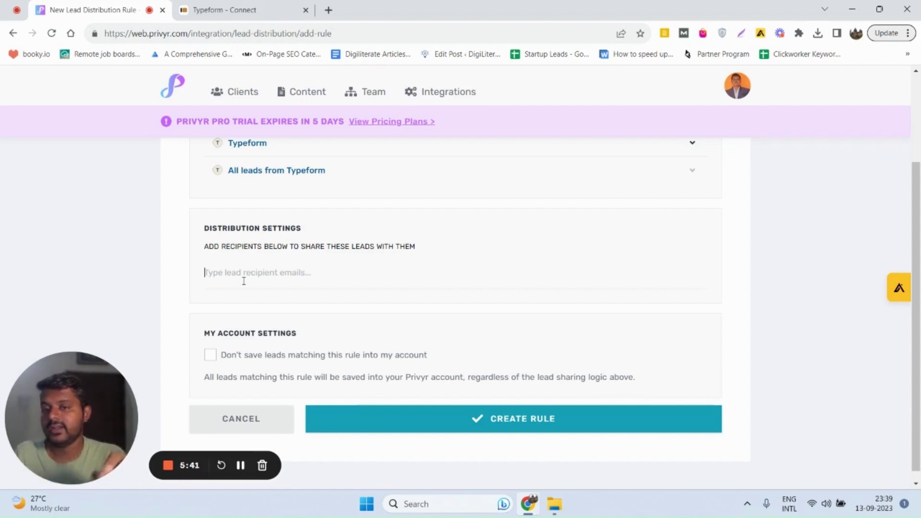
{"action": "key", "text": "Return"}
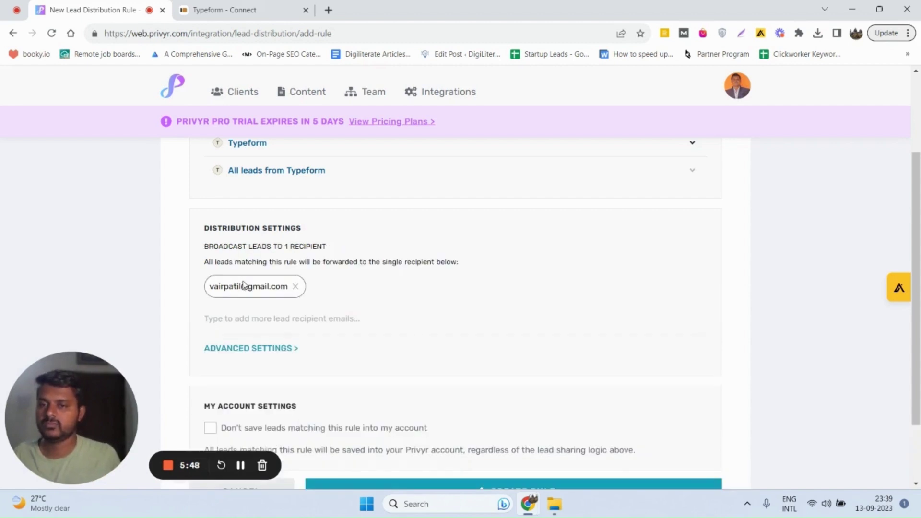
Add the second recipient's Gmail address as another recipient
{"action": "left_click", "coordinate": [263, 322]}
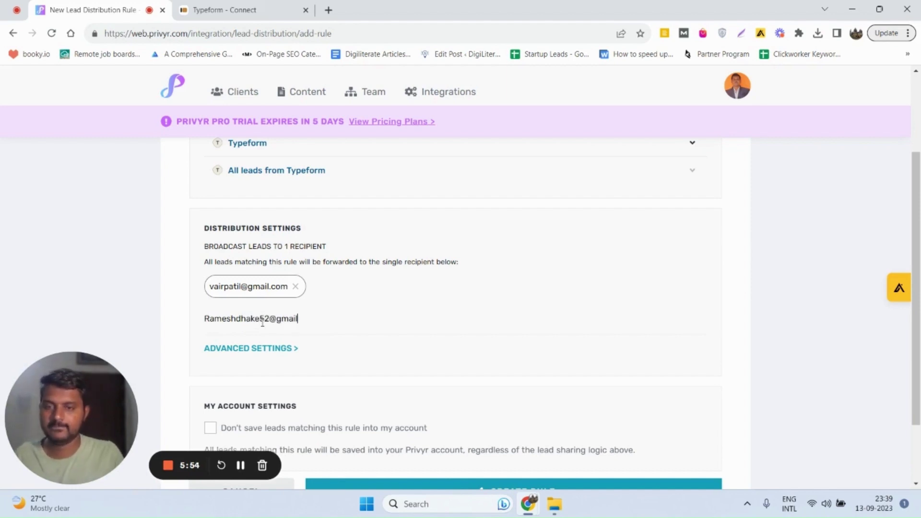
{"action": "key", "text": "Return"}
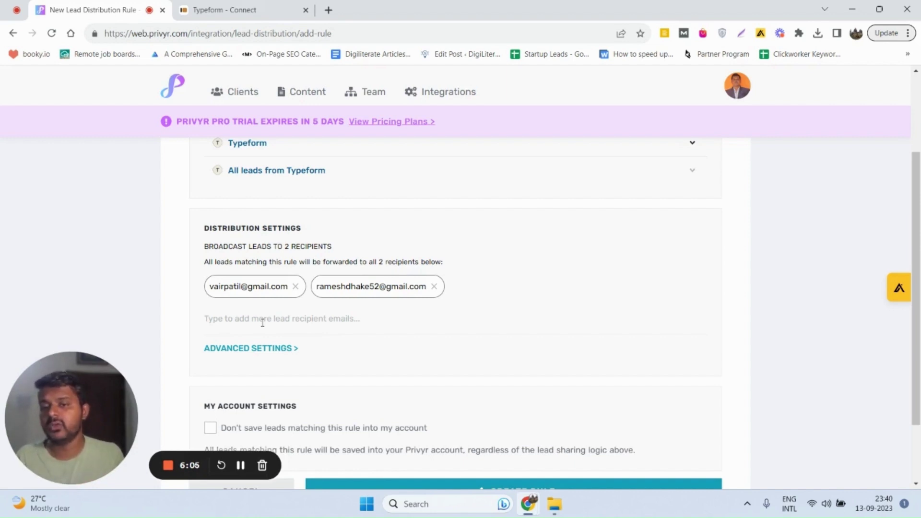
{"action": "scroll", "coordinate": [259, 329], "scroll_direction": "down", "scroll_amount": 1}
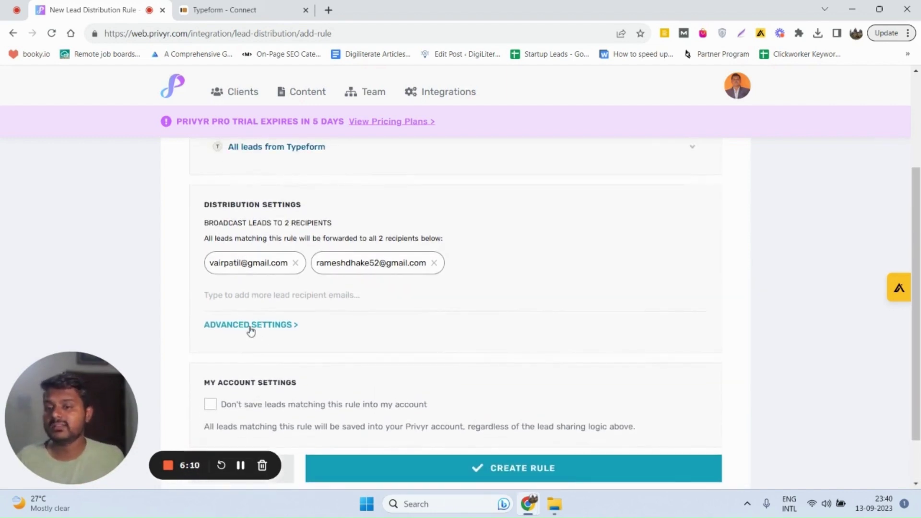
Switch to Round Robin Distribution with 3 leads per round for the first recipient and 2 for the second
{"action": "left_click", "coordinate": [250, 330]}
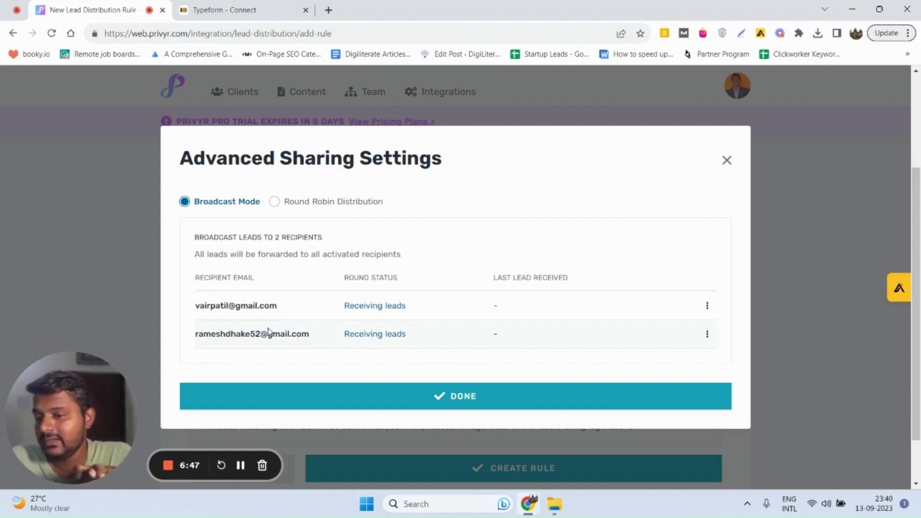
{"action": "left_click", "coordinate": [275, 202]}
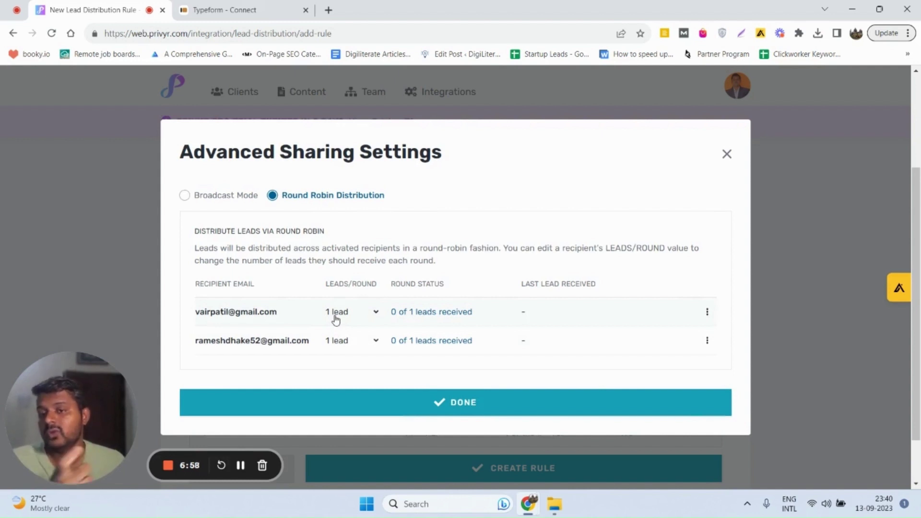
{"action": "left_click", "coordinate": [336, 318]}
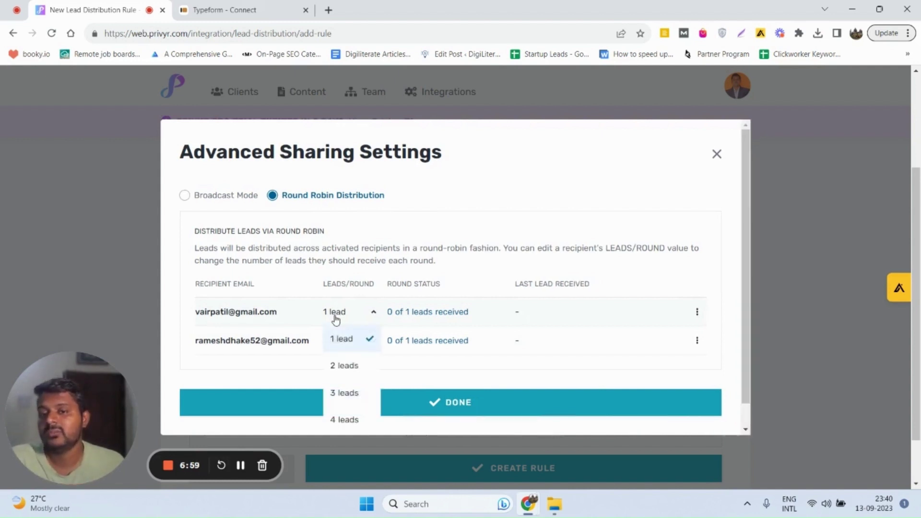
{"action": "left_click", "coordinate": [349, 390]}
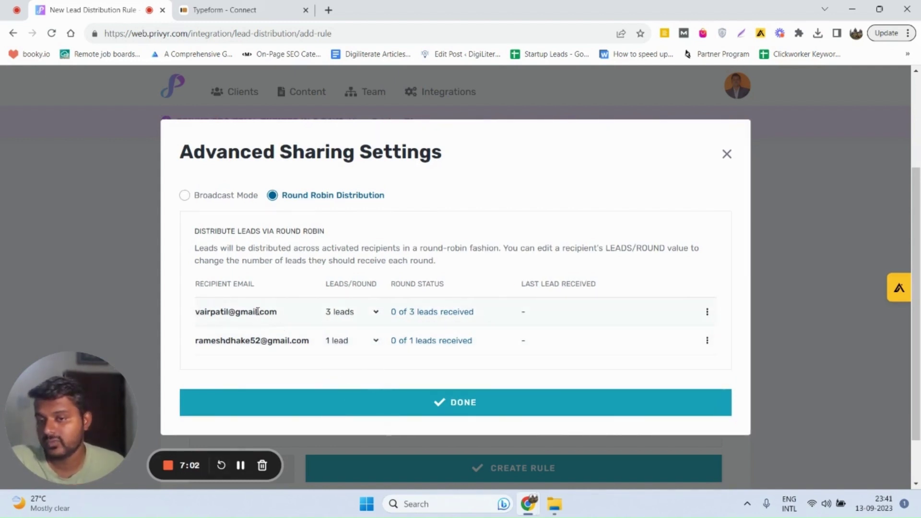
{"action": "left_click", "coordinate": [336, 344]}
{"action": "left_click", "coordinate": [345, 393]}
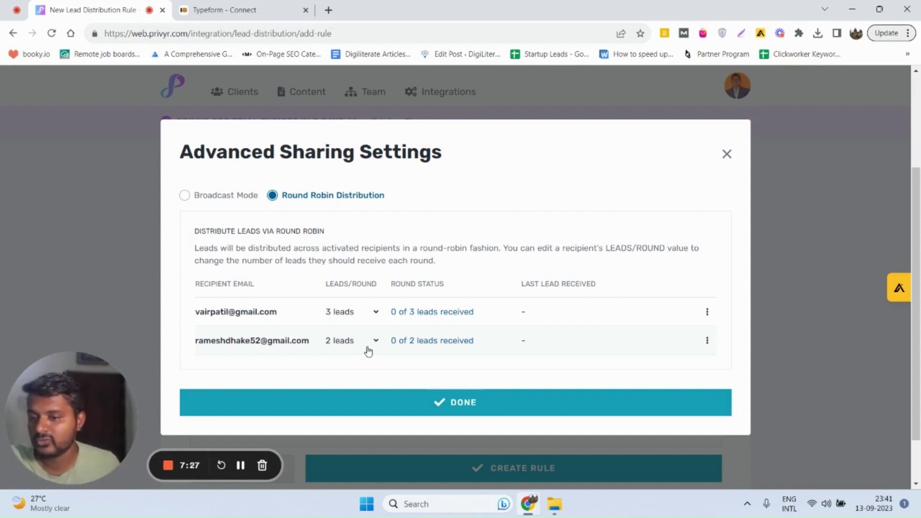
{"action": "scroll", "coordinate": [449, 369], "scroll_direction": "down", "scroll_amount": 2}
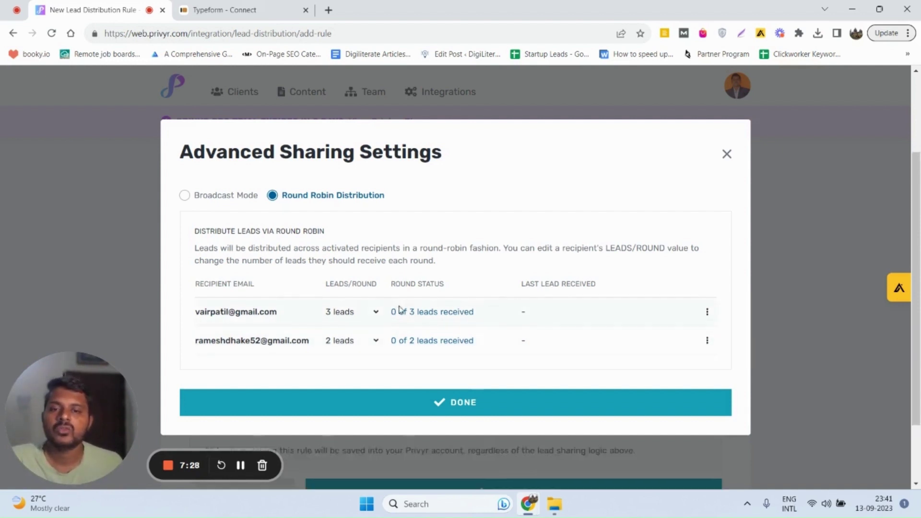
Confirm the round-robin sharing settings and create the rule, now listed as rule #2
{"action": "left_click", "coordinate": [449, 399]}
{"action": "scroll", "coordinate": [491, 288], "scroll_direction": "down", "scroll_amount": 3}
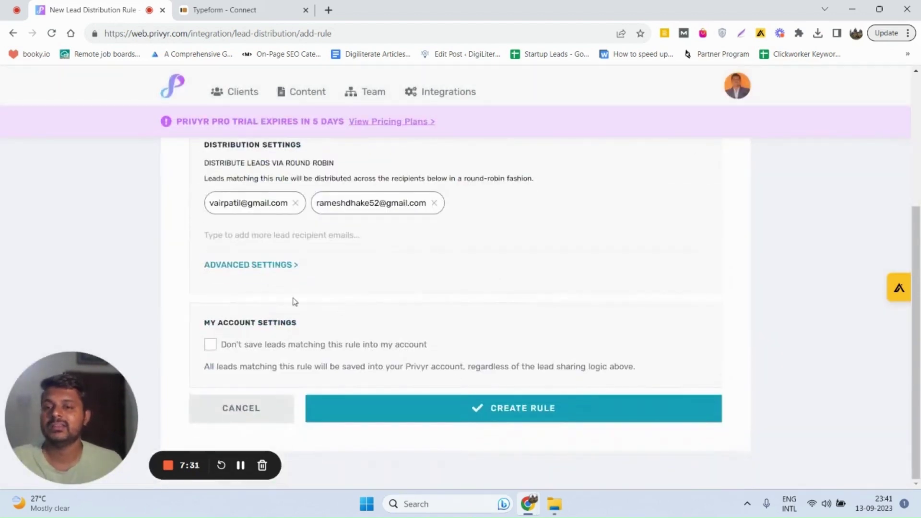
{"action": "left_click", "coordinate": [425, 416]}
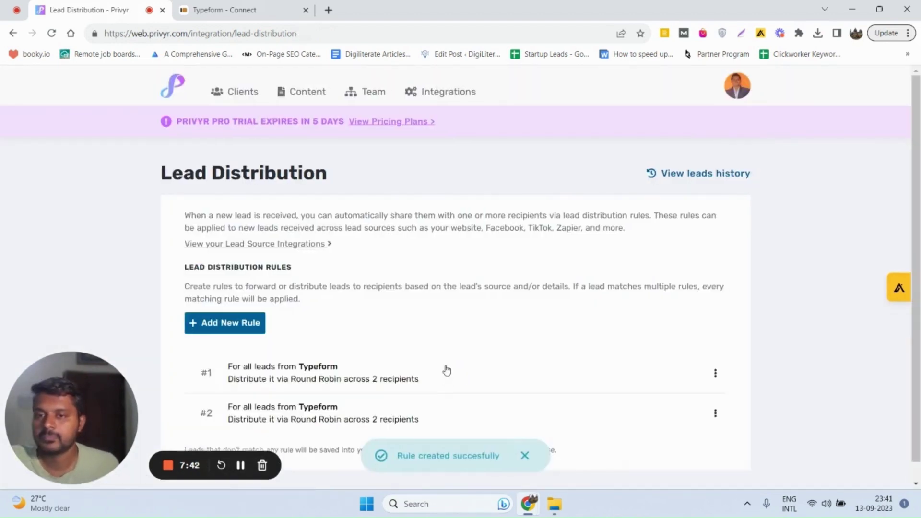
{"action": "scroll", "coordinate": [453, 293], "scroll_direction": "down", "scroll_amount": 1}
{"action": "scroll", "coordinate": [413, 350], "scroll_direction": "up", "scroll_amount": 1}
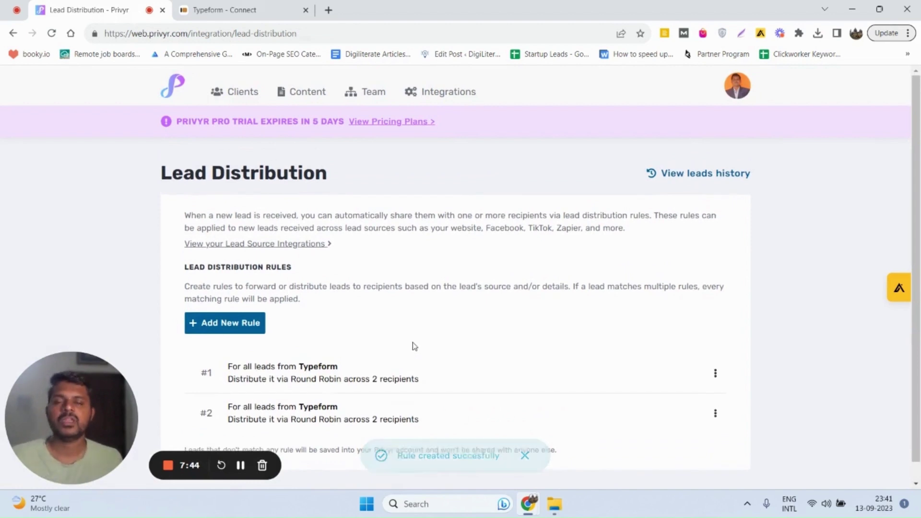
{"action": "scroll", "coordinate": [412, 340], "scroll_direction": "down", "scroll_amount": 1}
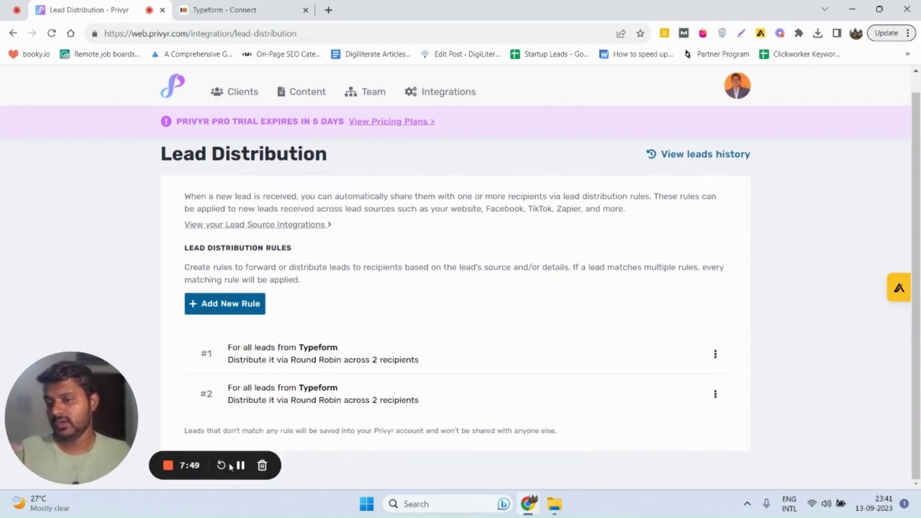
Submit a test response with a saved e-mail, LinkedIn Data Scraping, and the answer 'yES'
{"action": "left_click", "coordinate": [239, 466]}
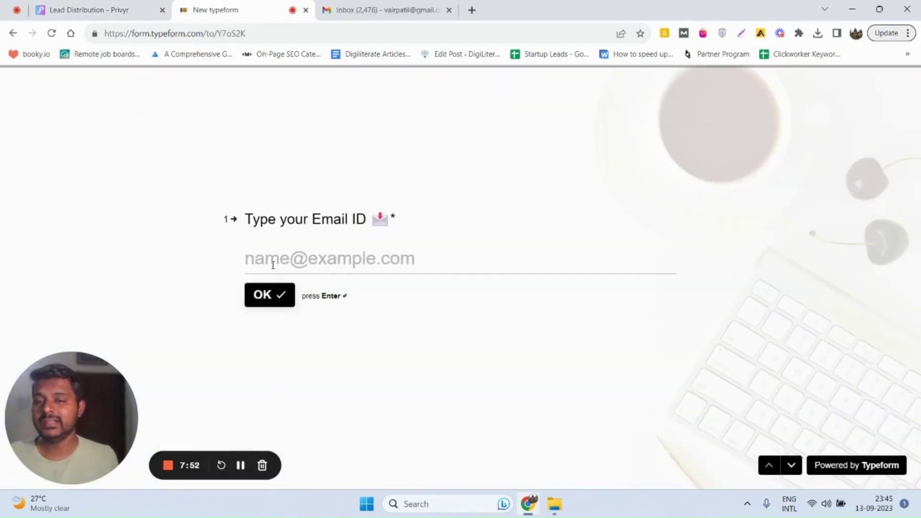
{"action": "left_click", "coordinate": [274, 267]}
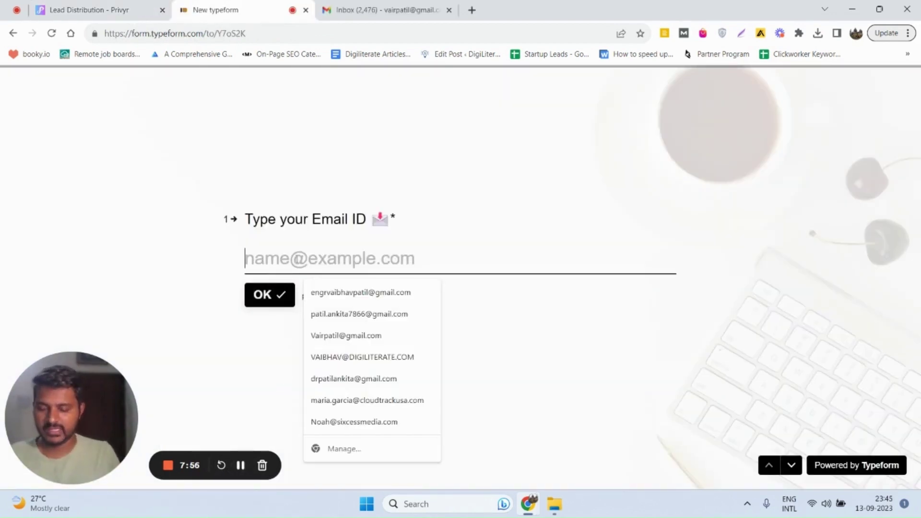
{"action": "left_click", "coordinate": [336, 292]}
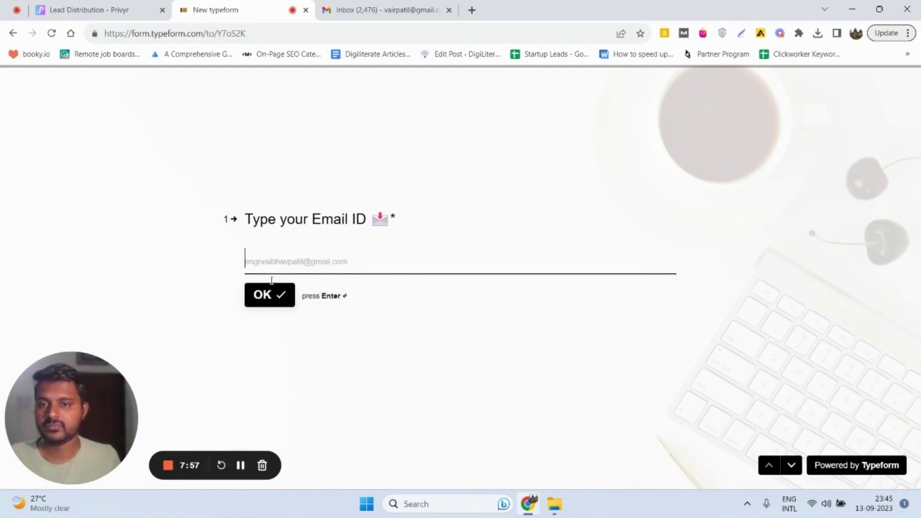
{"action": "left_click", "coordinate": [276, 305]}
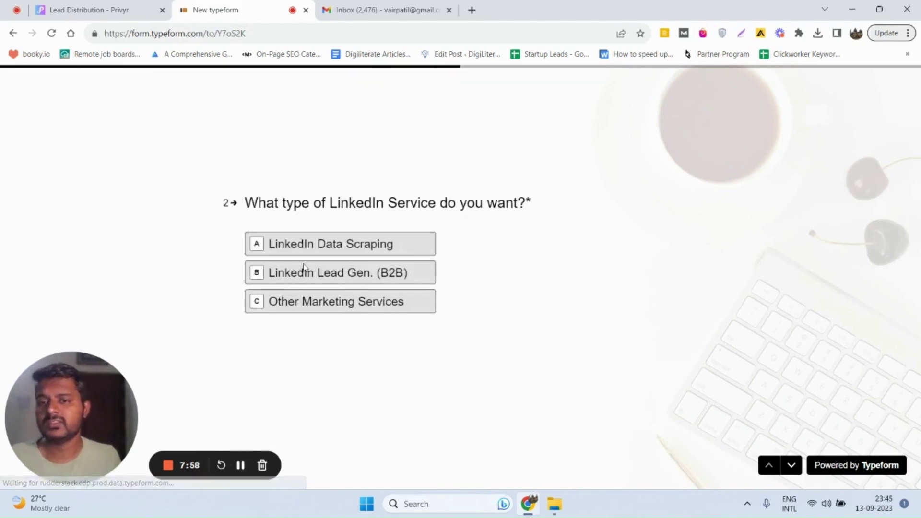
{"action": "left_click", "coordinate": [304, 243]}
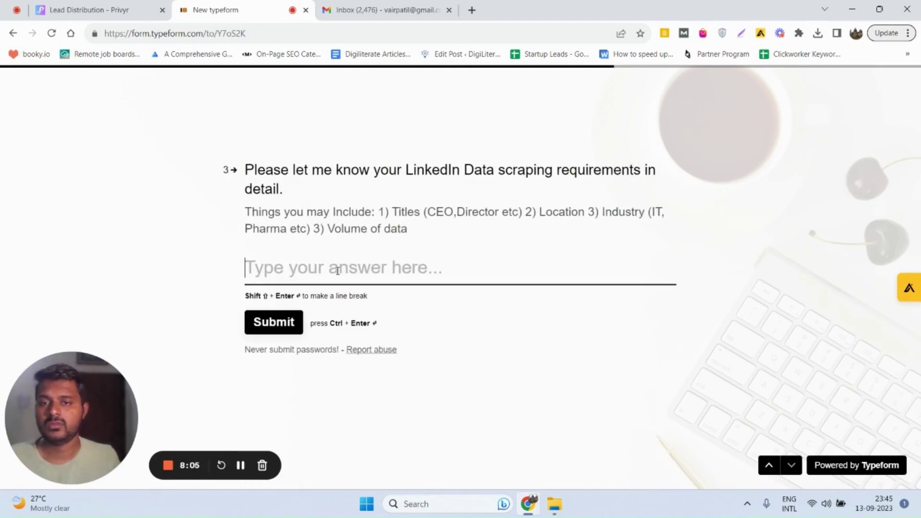
{"action": "type", "text": "yES"}
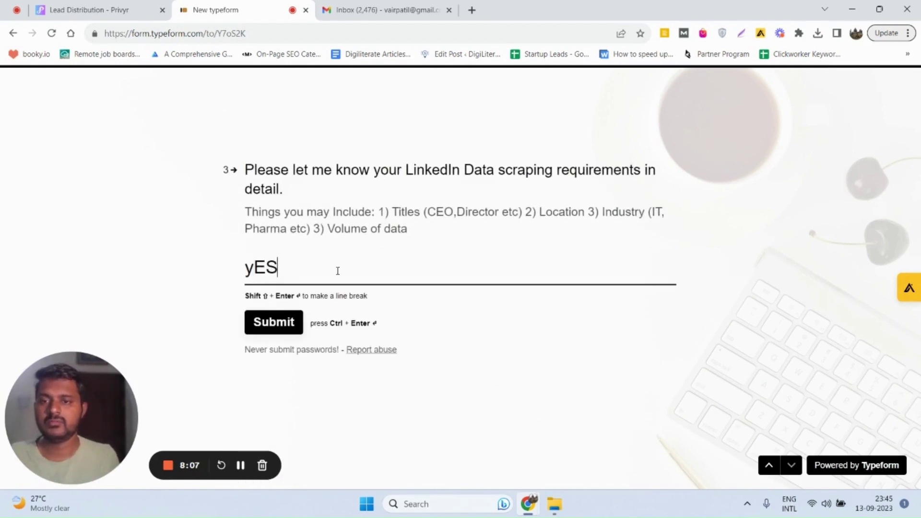
{"action": "left_click", "coordinate": [272, 325]}
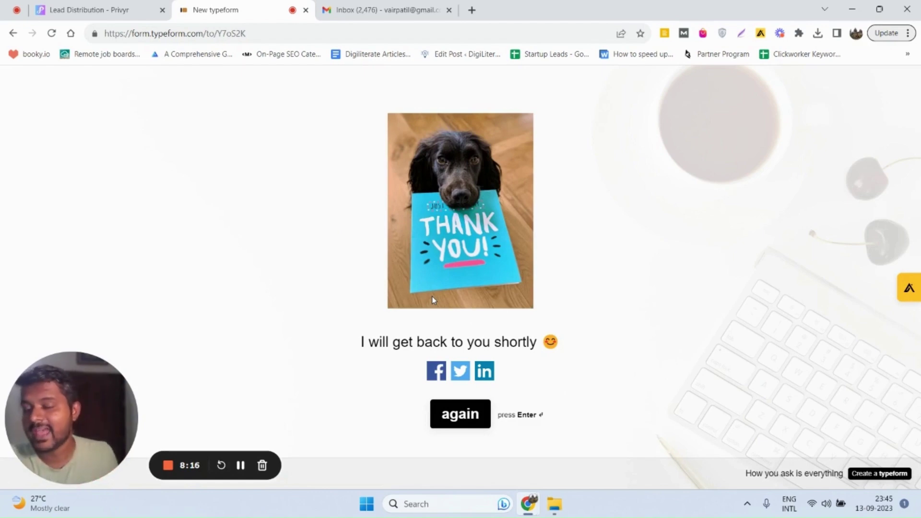
Open the new Privyr 'New Lead' notification in Gmail and read through its lead summary
{"action": "left_click", "coordinate": [384, 10]}
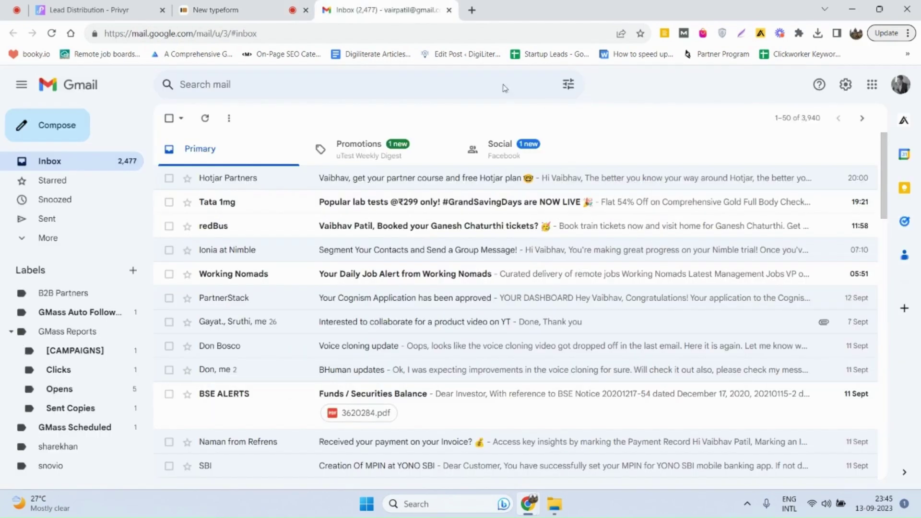
{"action": "scroll", "coordinate": [342, 269], "scroll_direction": "down", "scroll_amount": 3}
{"action": "scroll", "coordinate": [368, 216], "scroll_direction": "up", "scroll_amount": 4}
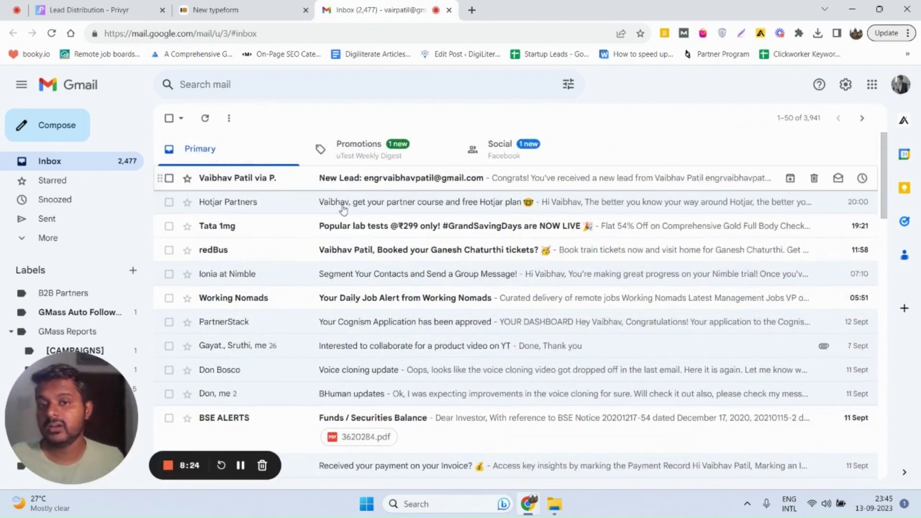
{"action": "left_click", "coordinate": [352, 182]}
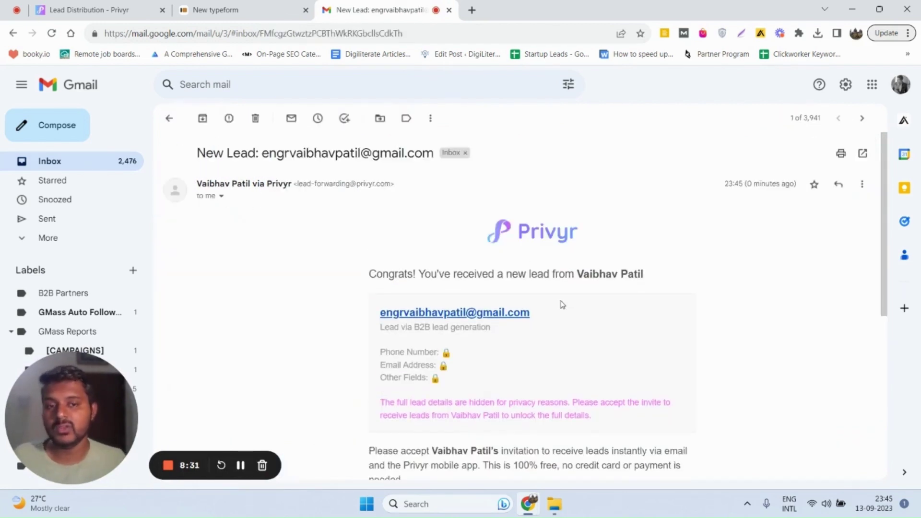
{"action": "scroll", "coordinate": [561, 302], "scroll_direction": "down", "scroll_amount": 1}
{"action": "scroll", "coordinate": [508, 273], "scroll_direction": "down", "scroll_amount": 2}
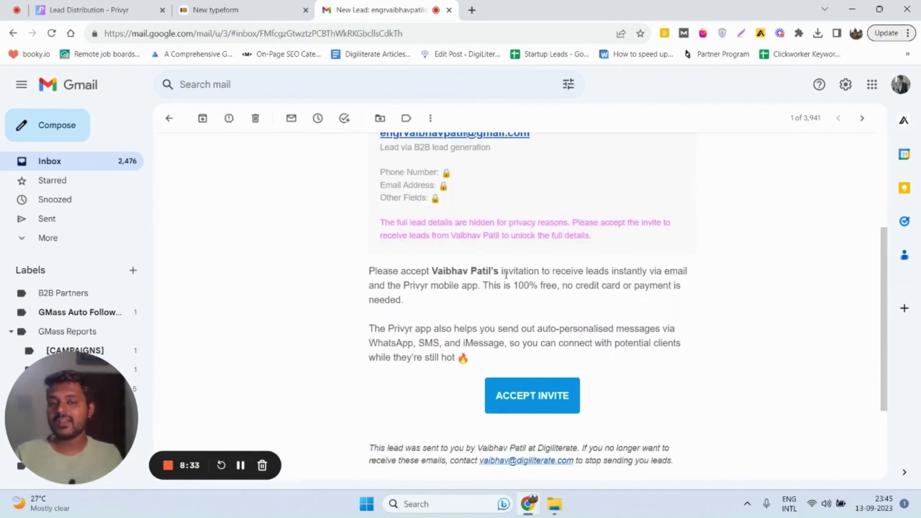